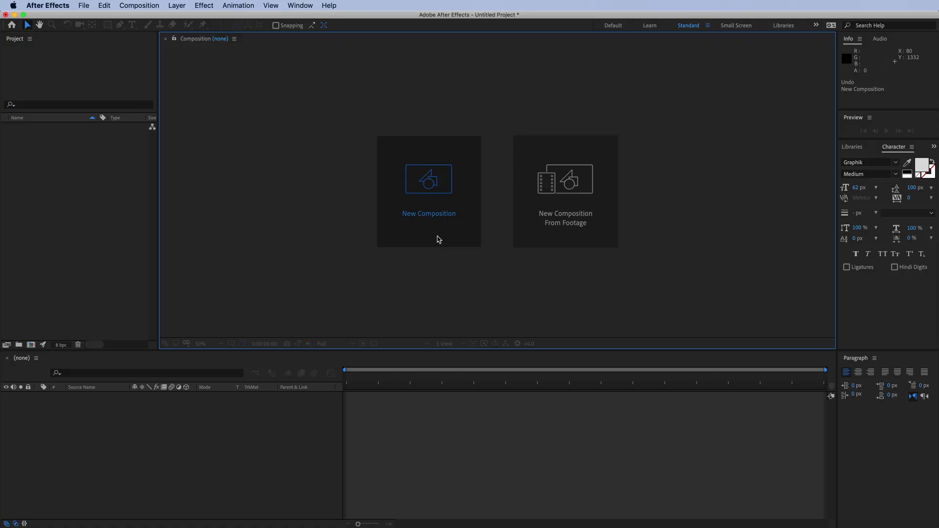
# - Start a new composition sized 1000 × 1000 px at 60 fps
pyautogui.click(436, 237)
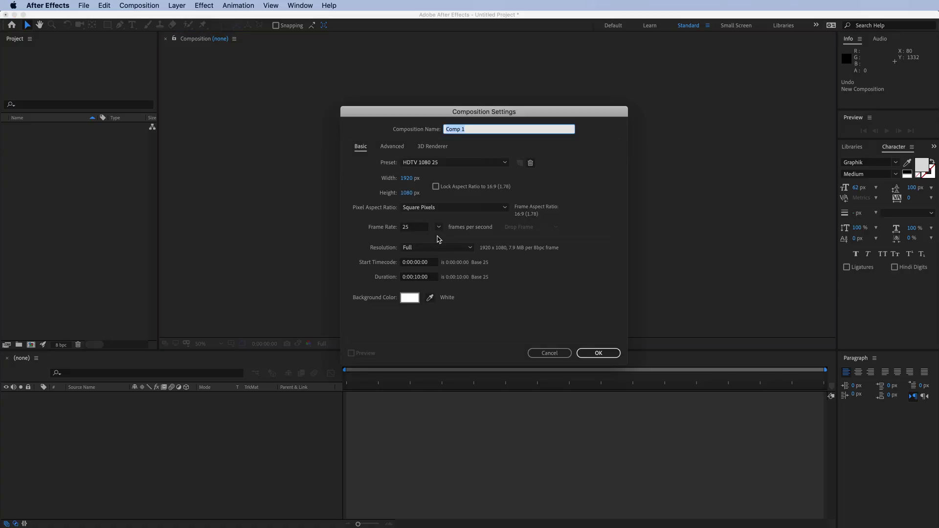
pyautogui.click(407, 179)
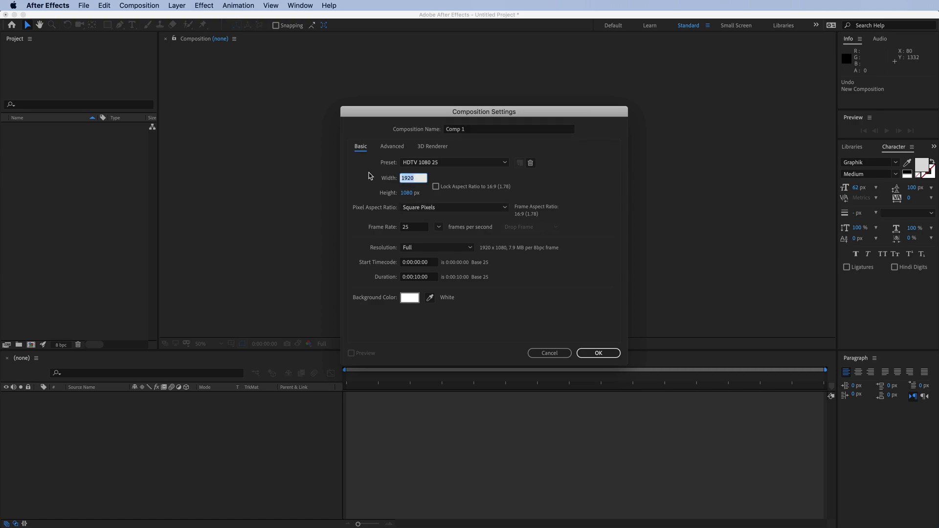
pyautogui.write('1000')
pyautogui.press('Tab')
pyautogui.write('1000')
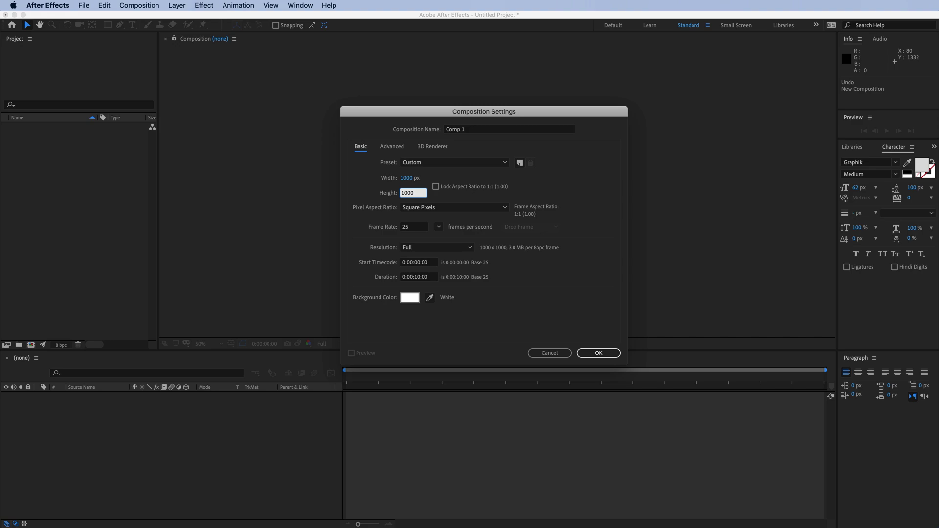
pyautogui.click(370, 176)
pyautogui.click(439, 227)
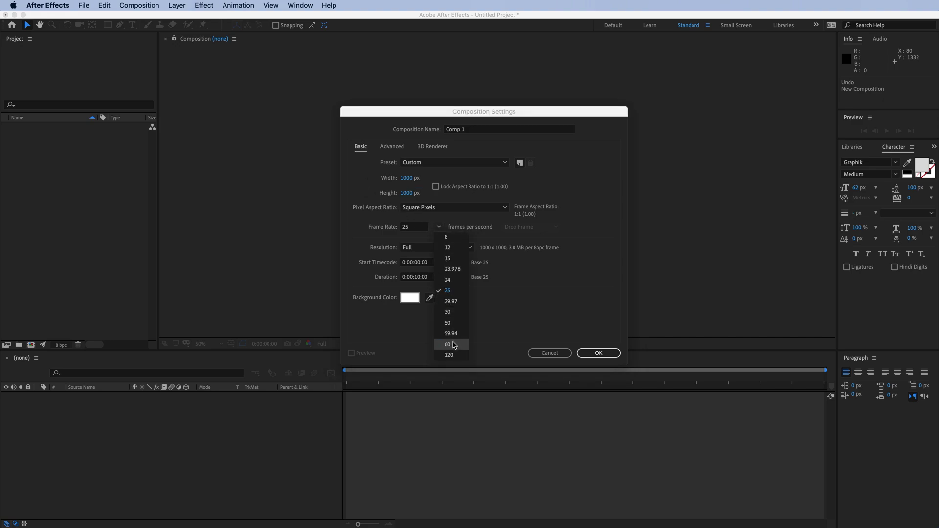
pyautogui.click(454, 345)
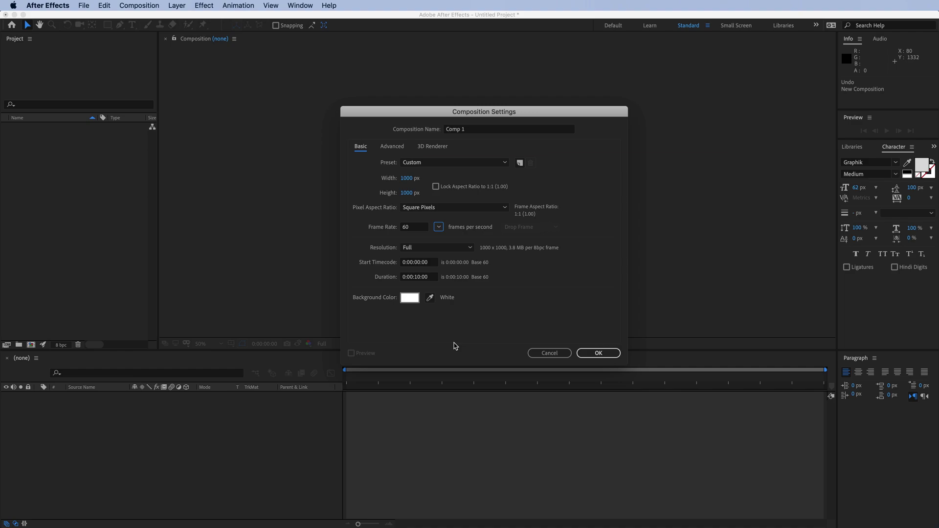
# - Give it a 0:00:05:00 duration and black 000000 background, then create it
pyautogui.click(417, 277)
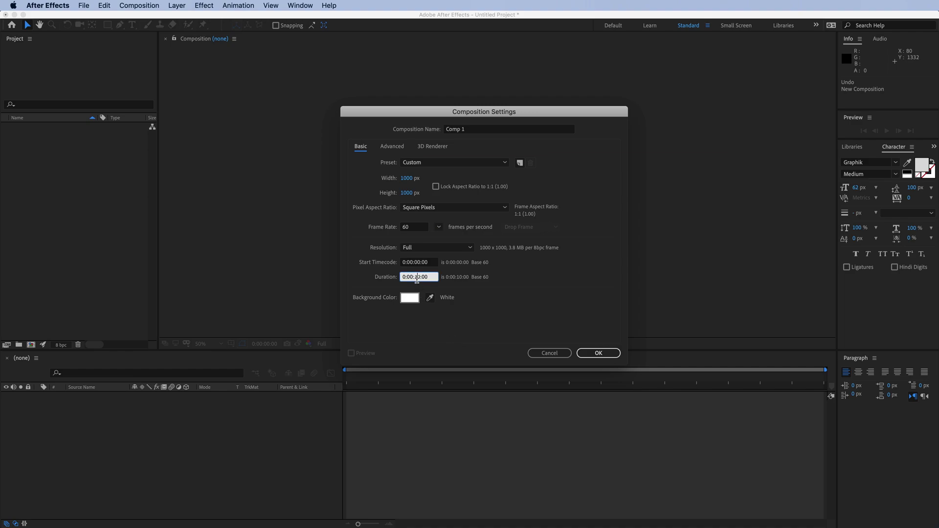
pyautogui.press('BackSpace')
pyautogui.write('0')
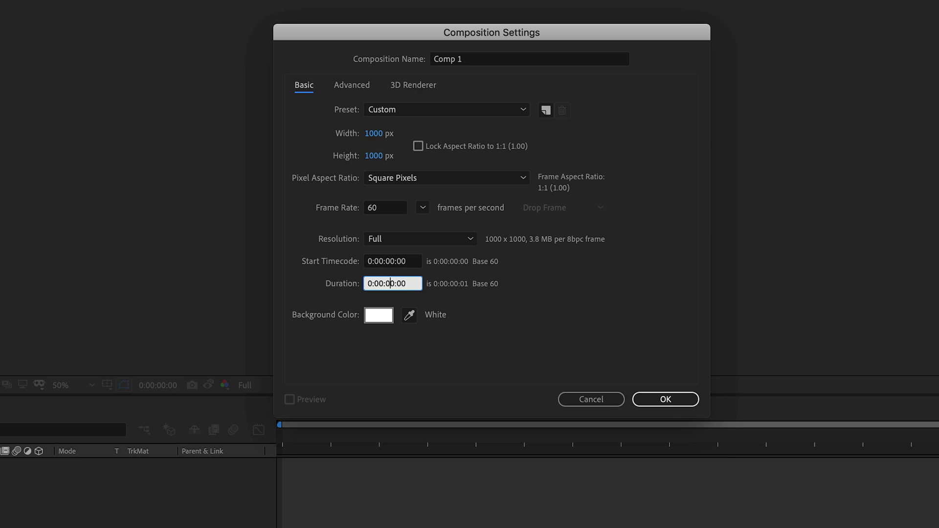
pyautogui.write('5')
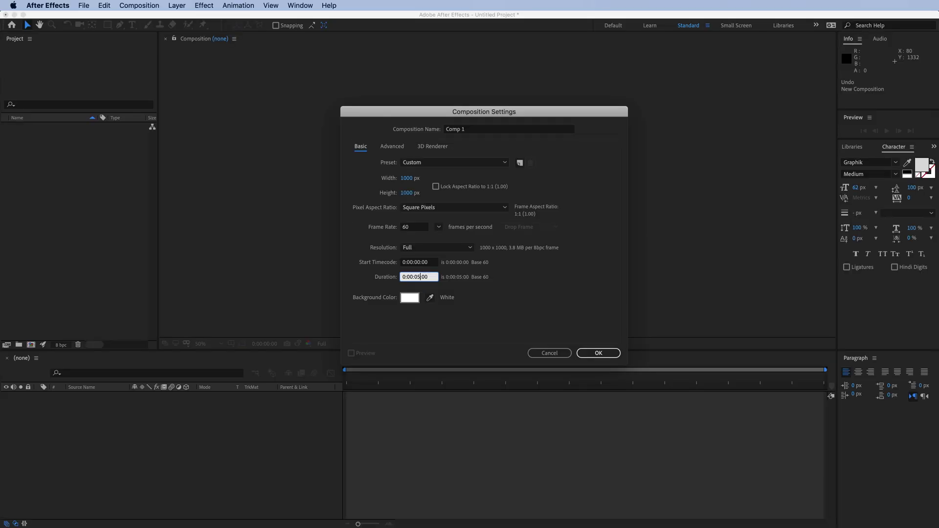
pyautogui.click(436, 327)
pyautogui.click(410, 298)
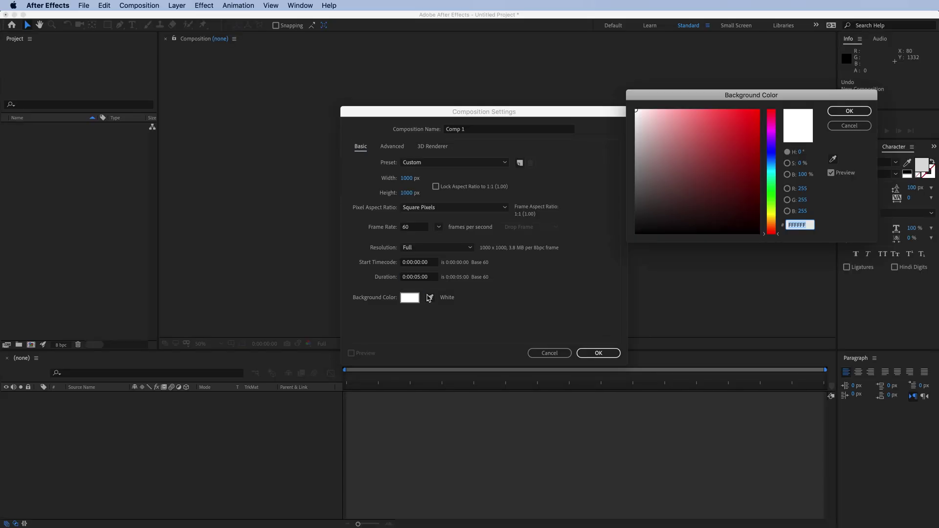
pyautogui.write('000000')
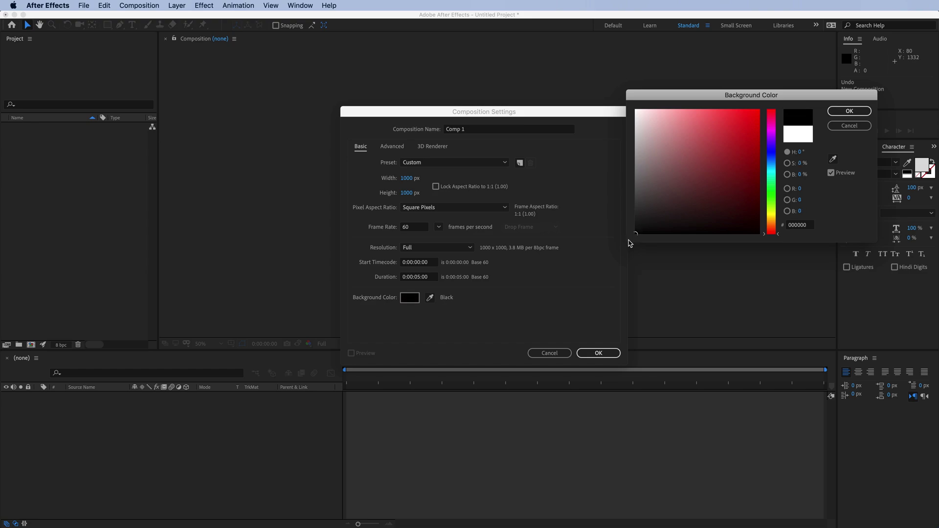
pyautogui.click(833, 112)
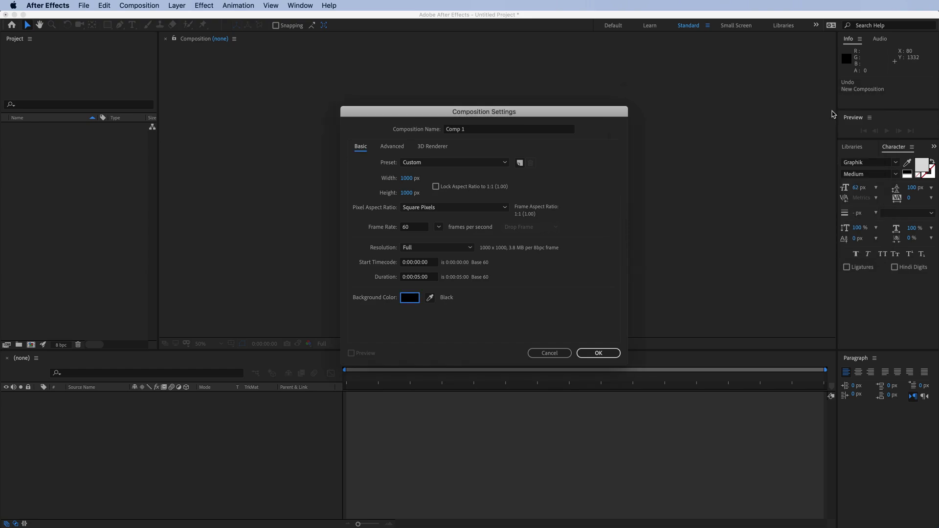
pyautogui.click(597, 353)
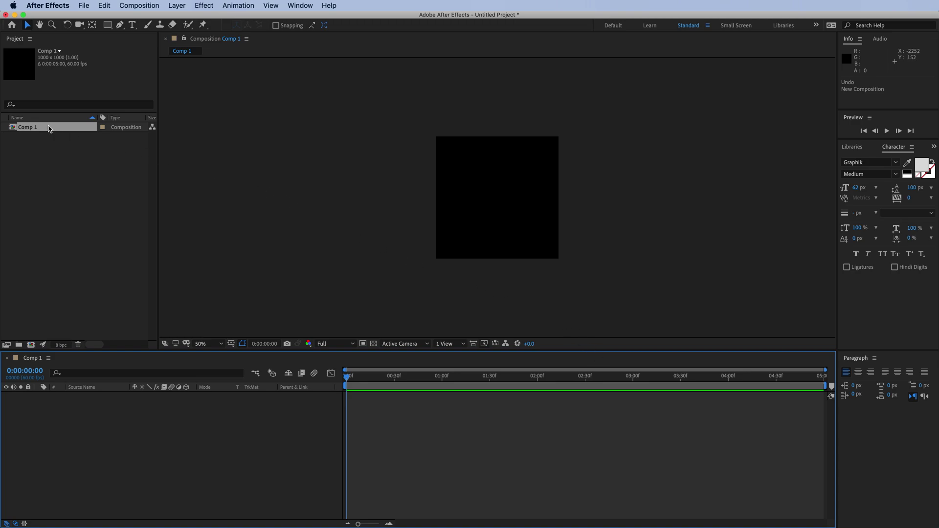
# - In Comp 1's Composition Settings, switch the background colour to white FFFFFF
pyautogui.rightClick(50, 129)
pyautogui.click(54, 134)
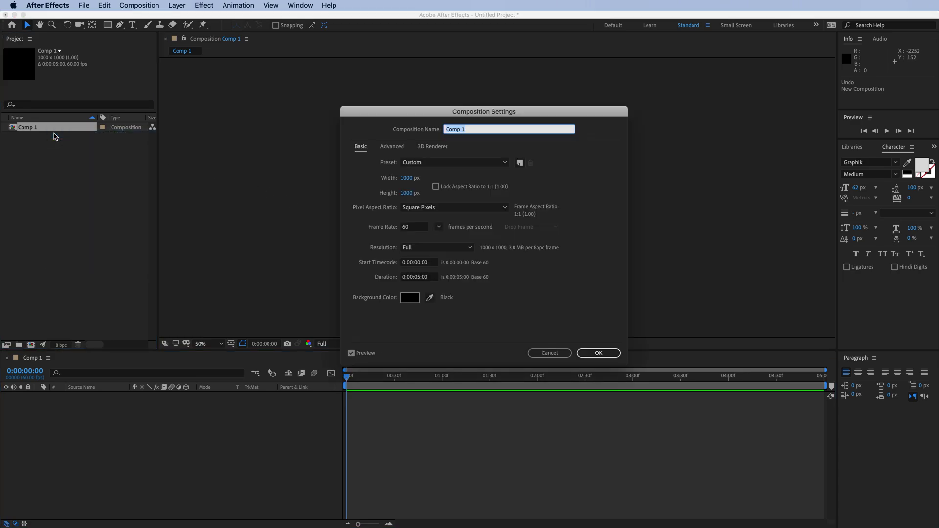
pyautogui.click(410, 299)
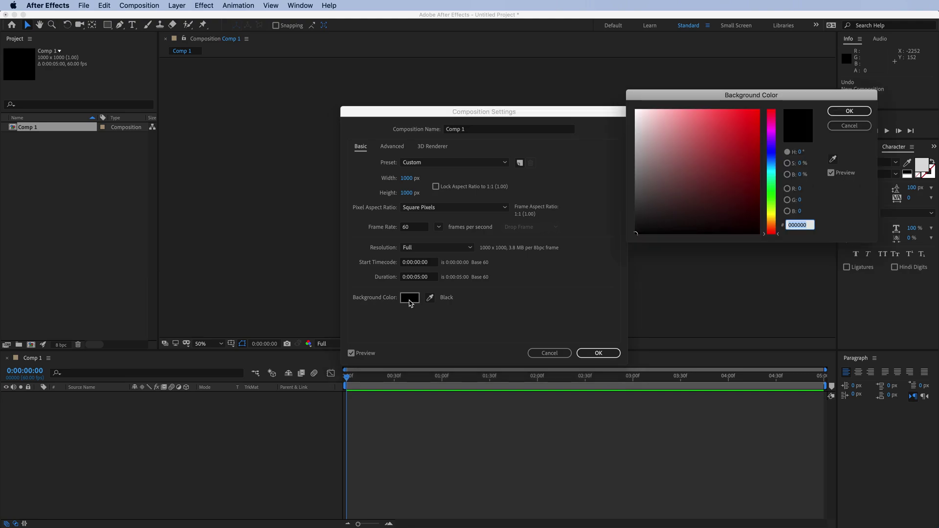
pyautogui.click(636, 111)
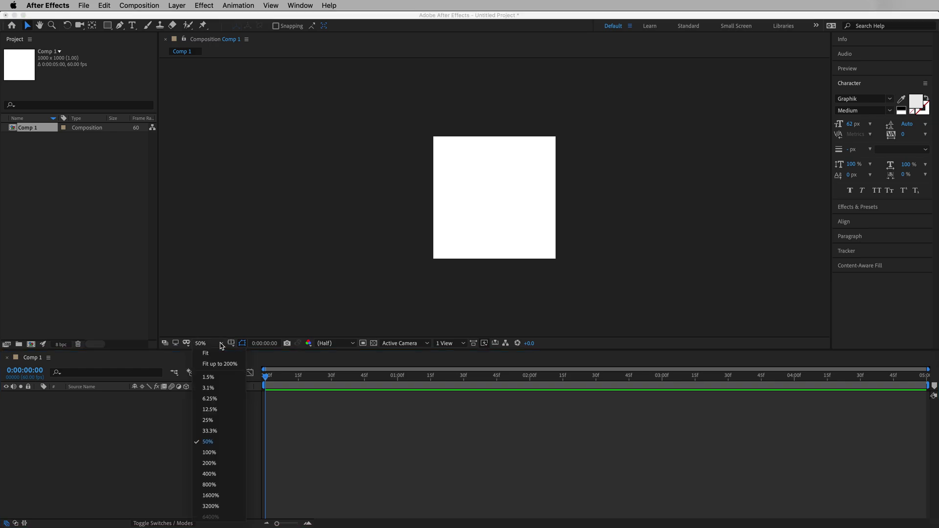
# - Fit the viewer up to 200% and add a new shape layer, previewing it
pyautogui.click(233, 367)
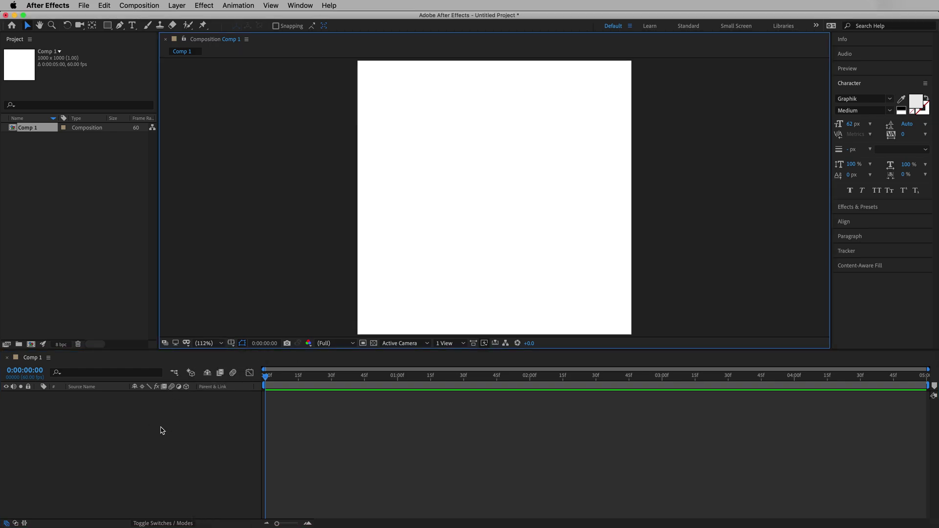
pyautogui.rightClick(109, 416)
pyautogui.moveTo(173, 424)
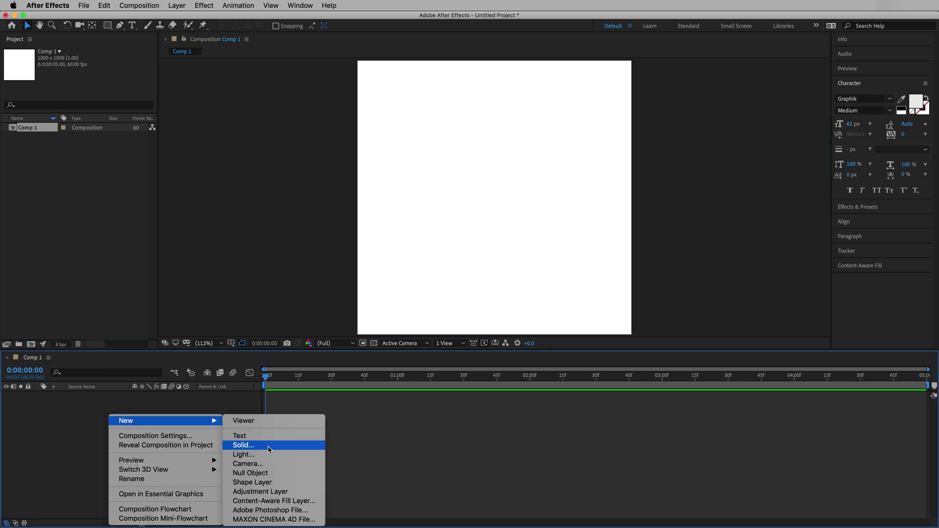
pyautogui.click(274, 483)
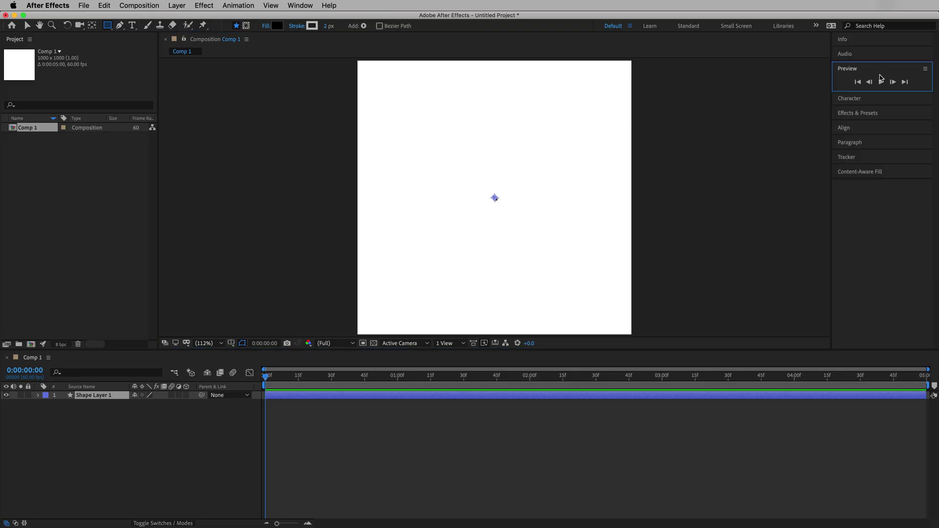
pyautogui.click(881, 82)
pyautogui.moveTo(388, 379); pyautogui.dragTo(255, 385)
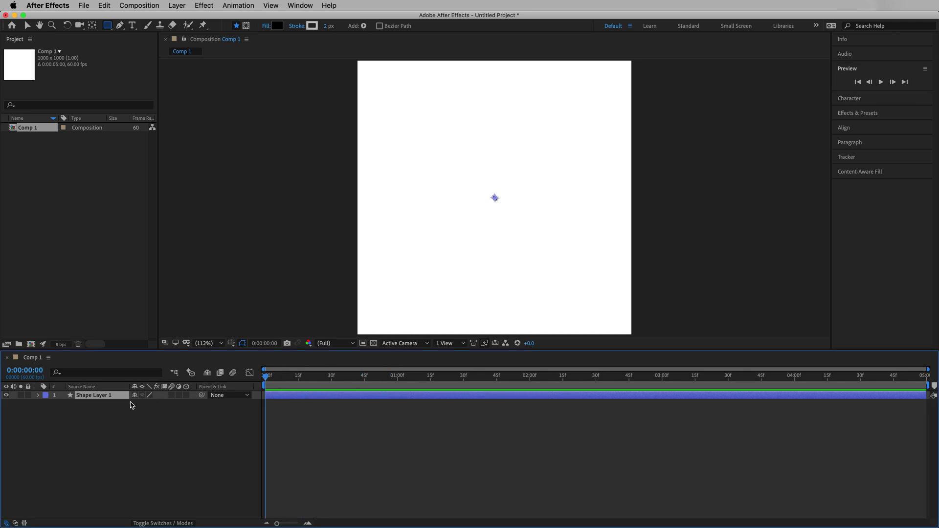
# - Add Ellipse Path 1 to Shape Layer 1's contents and preview the circle
pyautogui.click(39, 396)
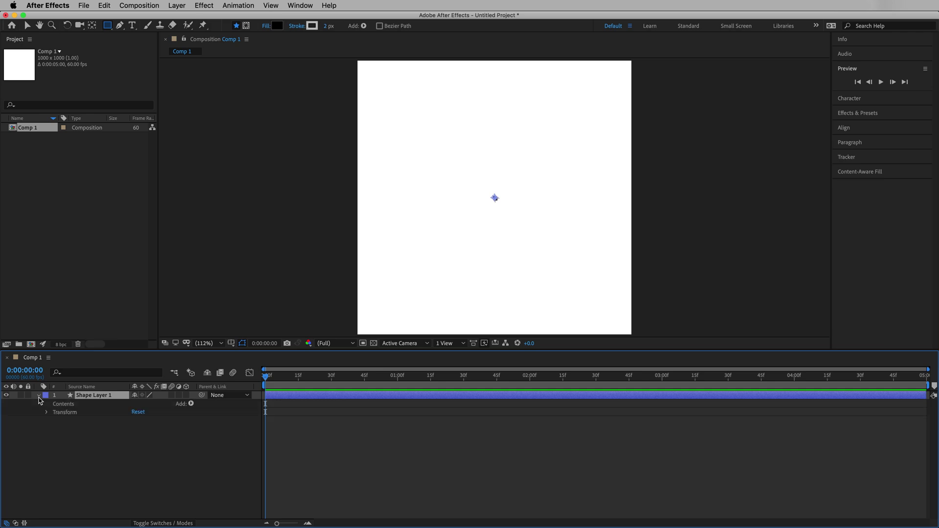
pyautogui.click(191, 404)
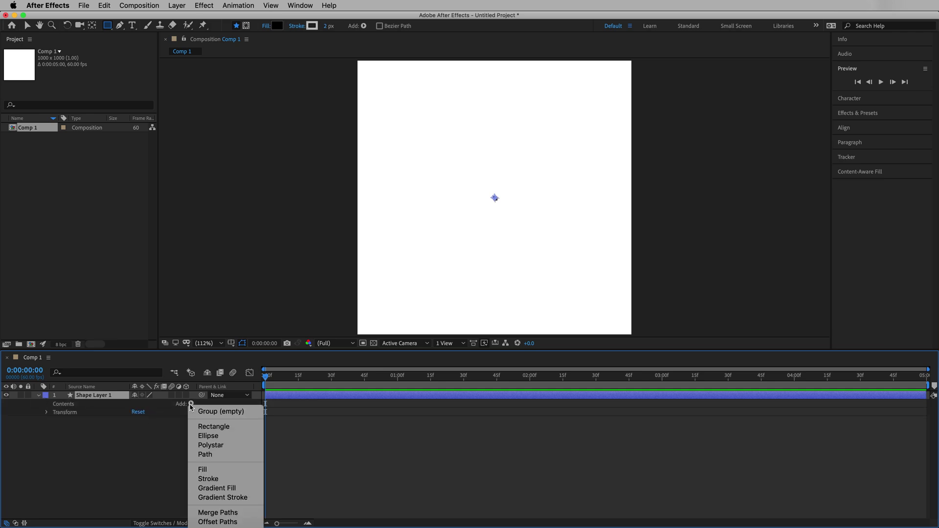
pyautogui.click(232, 437)
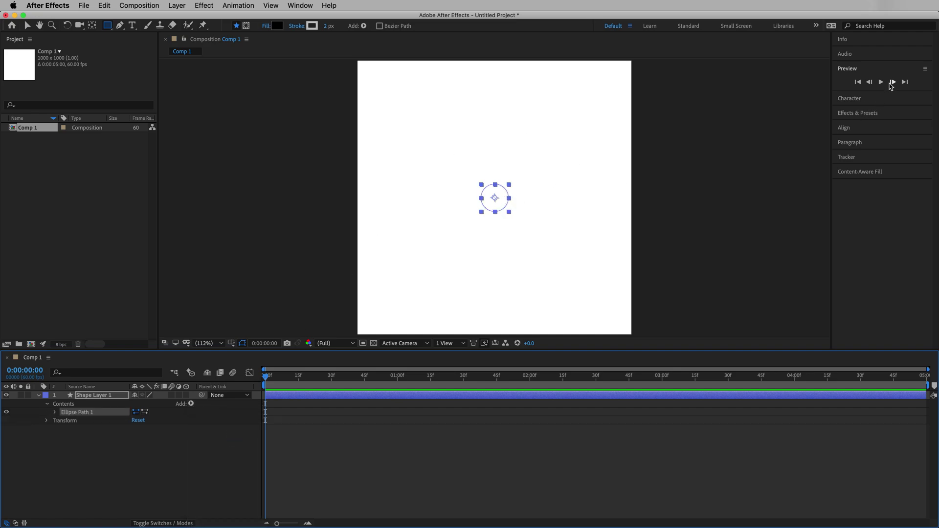
pyautogui.click(882, 83)
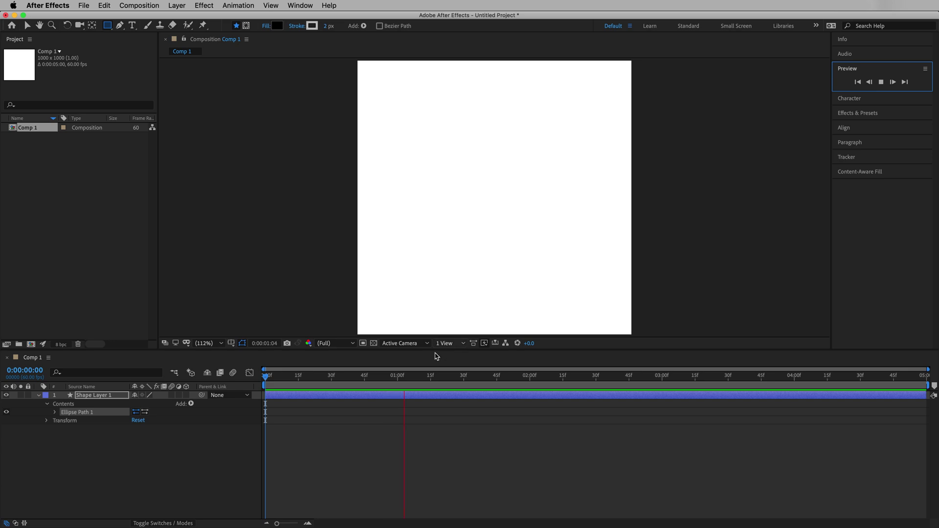
pyautogui.click(387, 396)
pyautogui.click(263, 381)
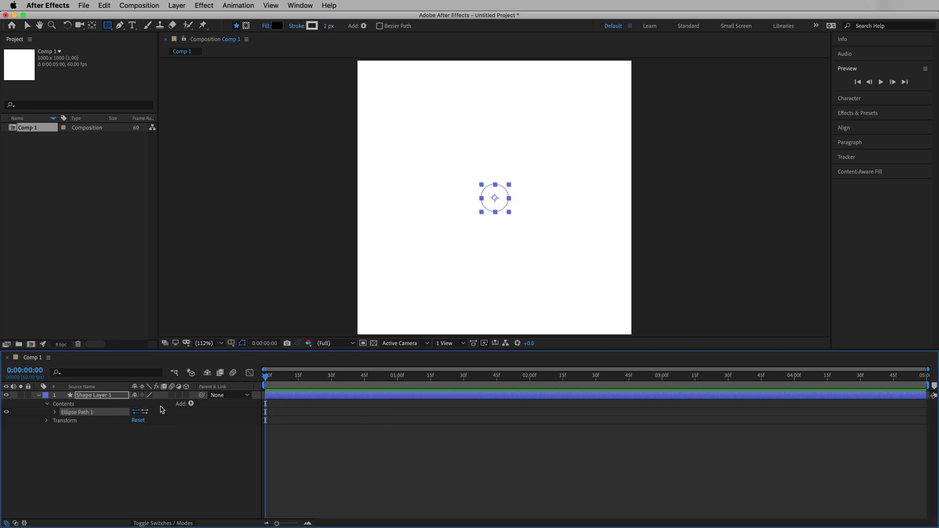
# - Add a light grey D1D1D1 stroke to the ellipse and thin it to 1 px
pyautogui.click(191, 404)
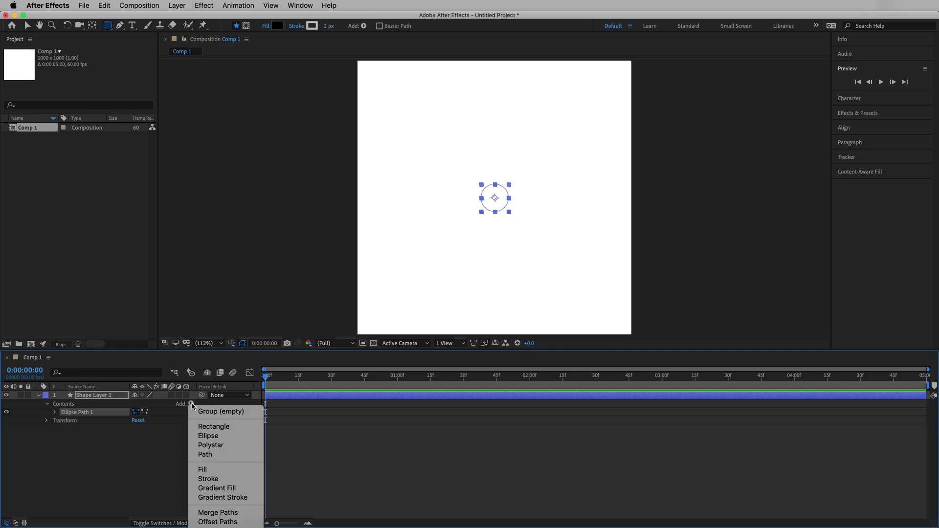
pyautogui.click(236, 480)
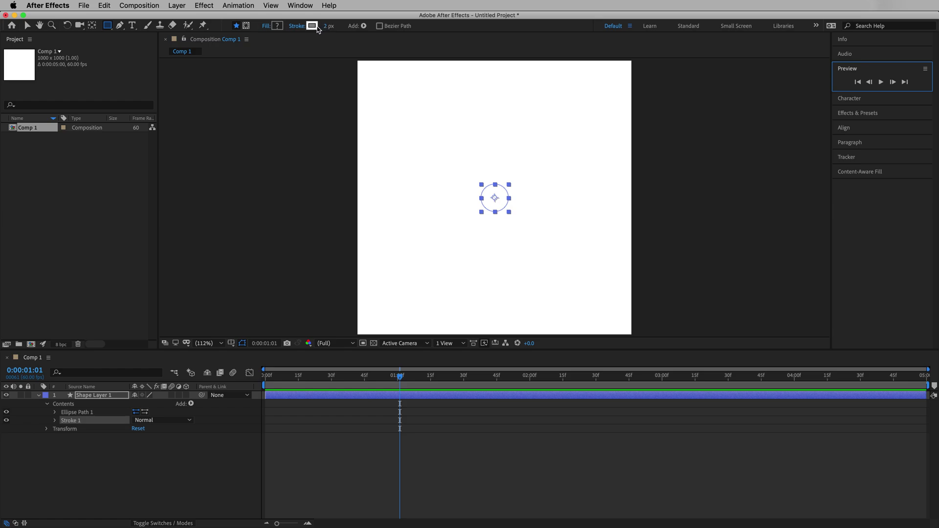
pyautogui.click(312, 26)
pyautogui.moveTo(584, 197); pyautogui.dragTo(541, 207)
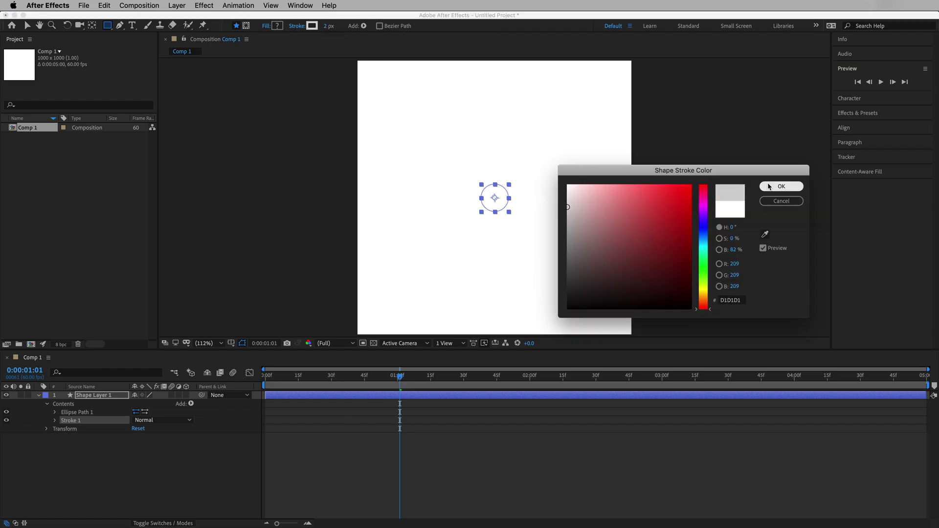
pyautogui.click(768, 186)
pyautogui.click(881, 81)
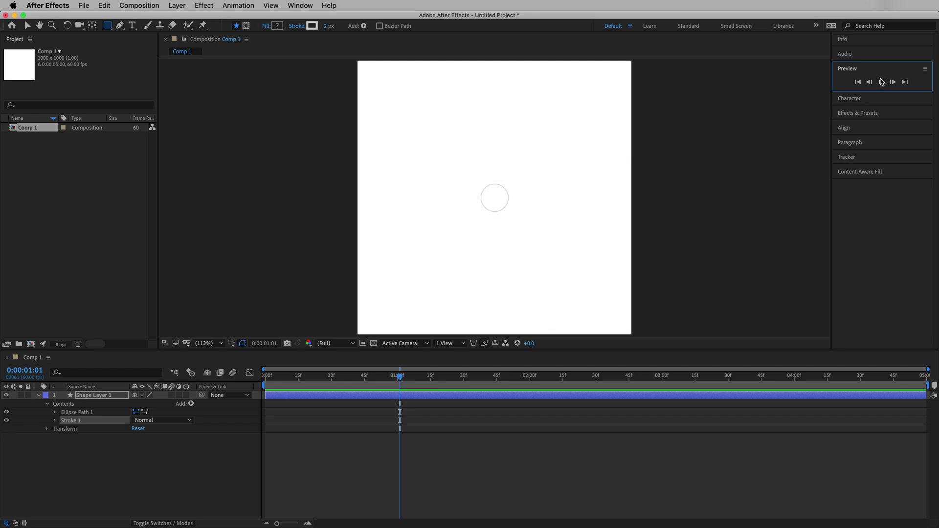
pyautogui.click(882, 82)
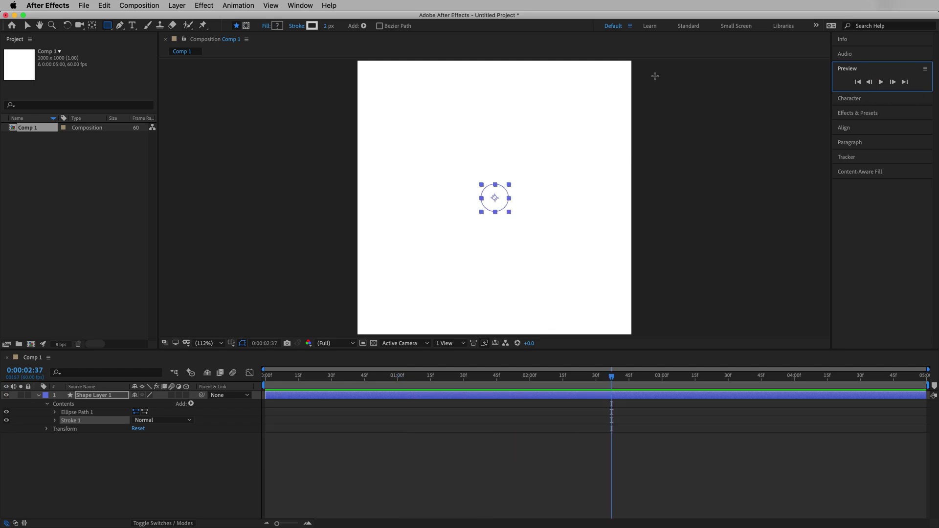
pyautogui.moveTo(324, 27); pyautogui.dragTo(315, 27)
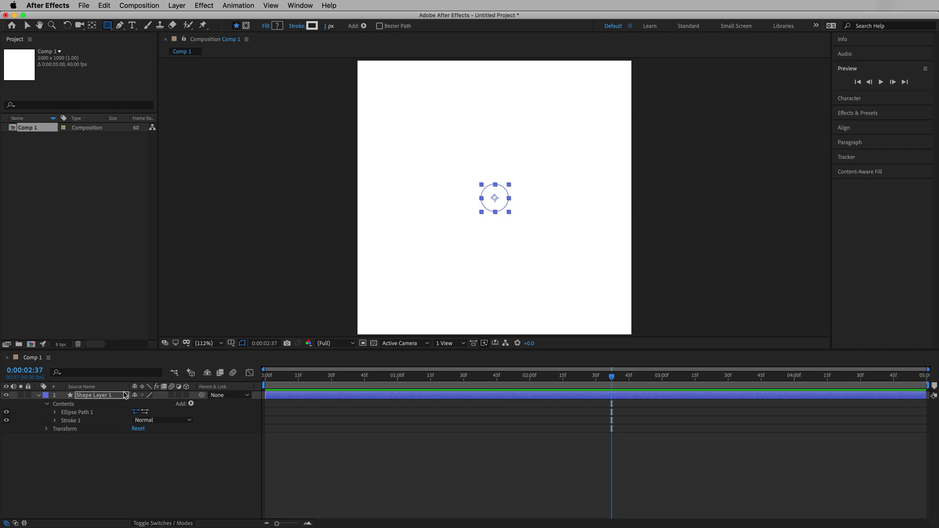
# - Enlarge the ellipse to 936 × 936 so it nearly fills the composition
pyautogui.click(55, 413)
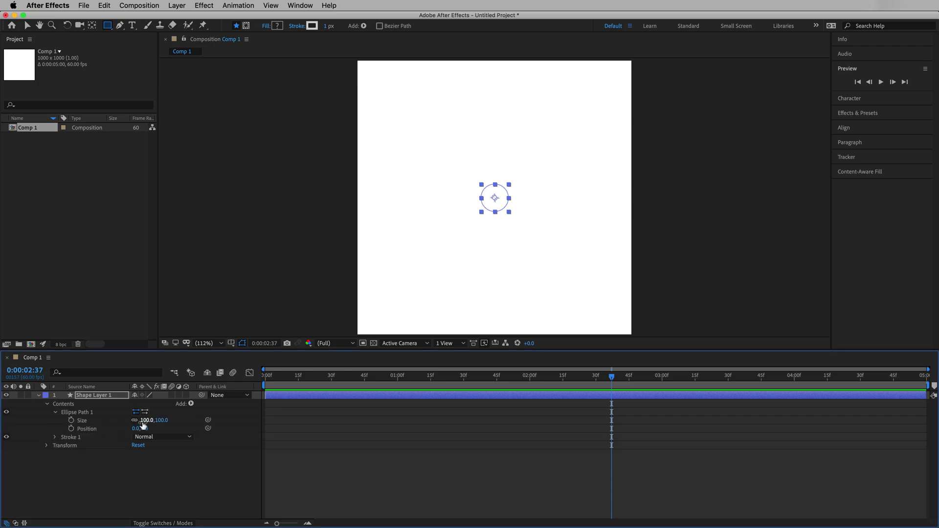
pyautogui.moveTo(146, 421); pyautogui.dragTo(450, 323)
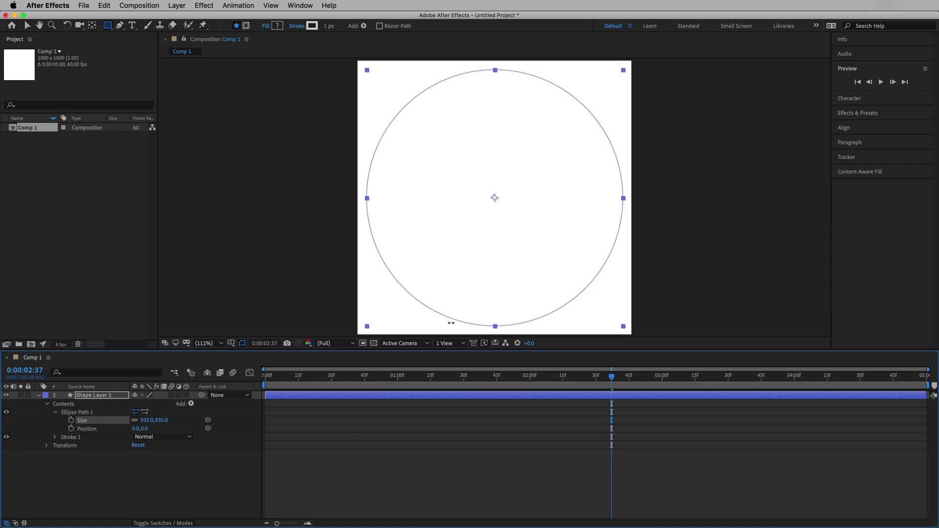
pyautogui.moveTo(451, 323); pyautogui.dragTo(451, 322)
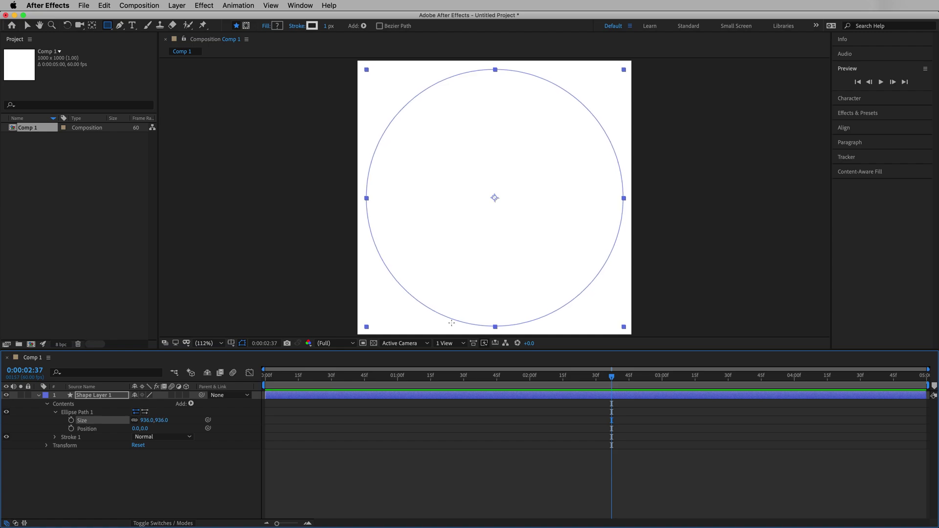
# - Rename Shape Layer 1 to 'Orbital path'
pyautogui.click(101, 396)
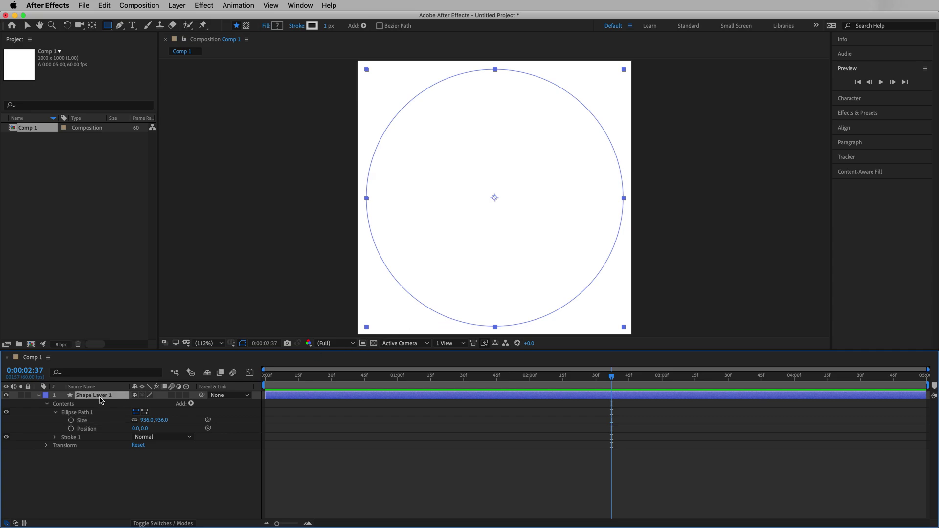
pyautogui.press('Return')
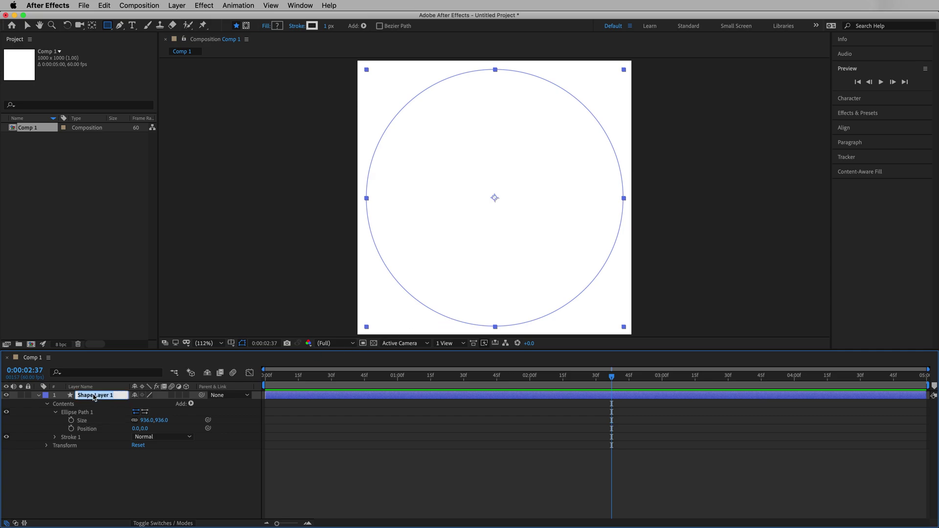
pyautogui.write('Orbital path')
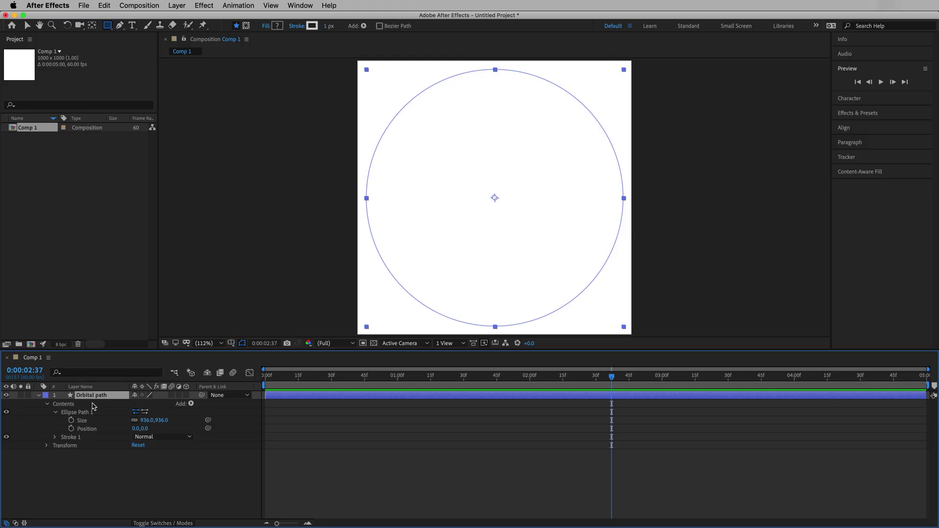
# - Add a black fill to the Orbital path circle at 3% opacity
pyautogui.click(191, 404)
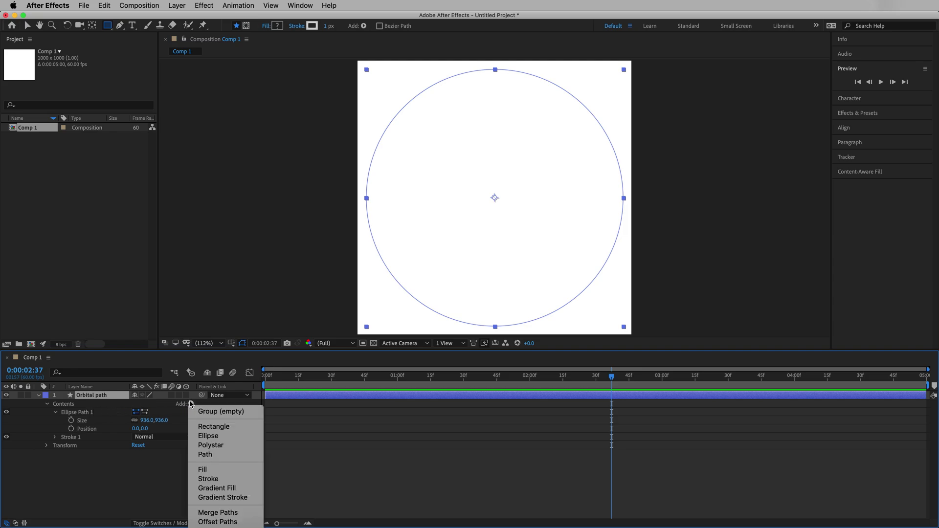
pyautogui.click(203, 469)
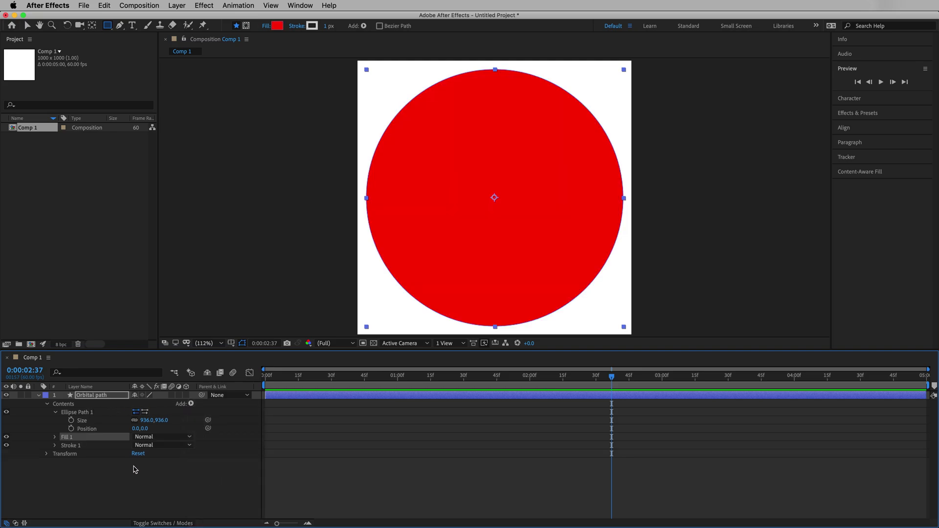
pyautogui.click(277, 26)
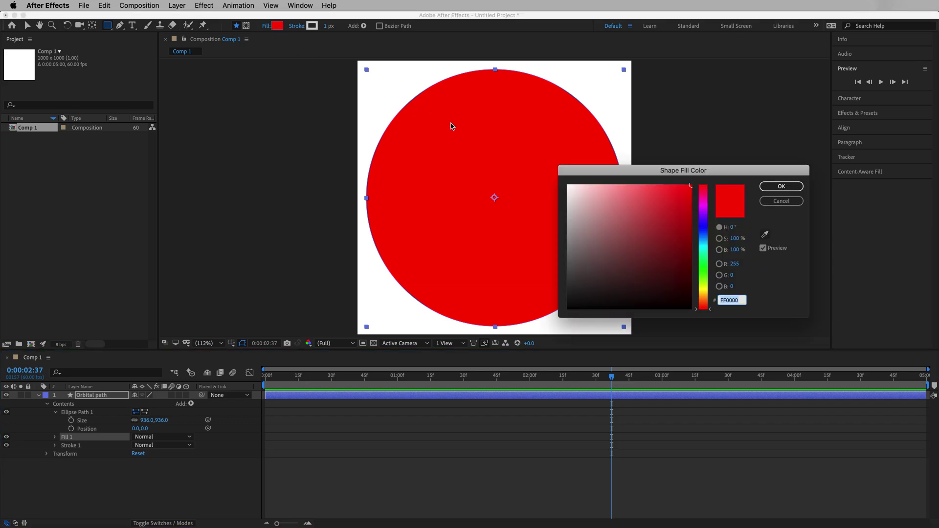
pyautogui.moveTo(620, 269); pyautogui.dragTo(547, 329)
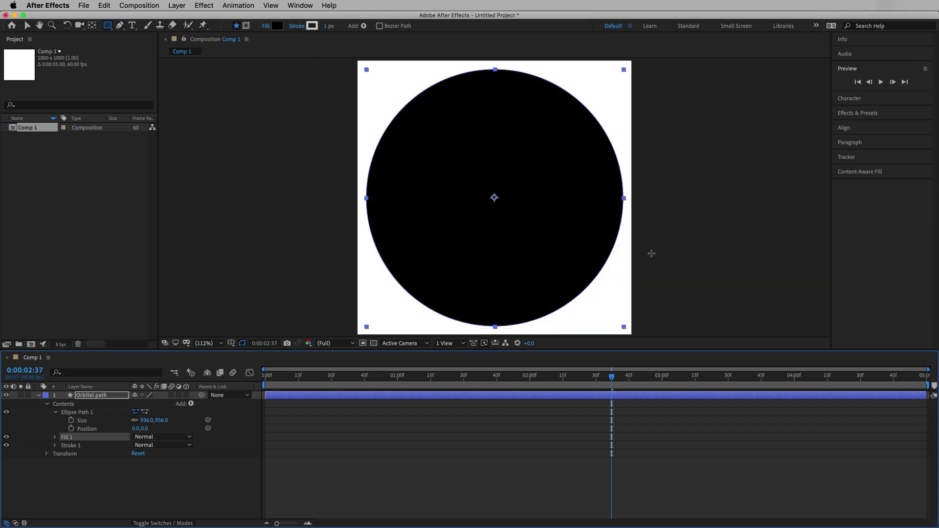
pyautogui.click(56, 438)
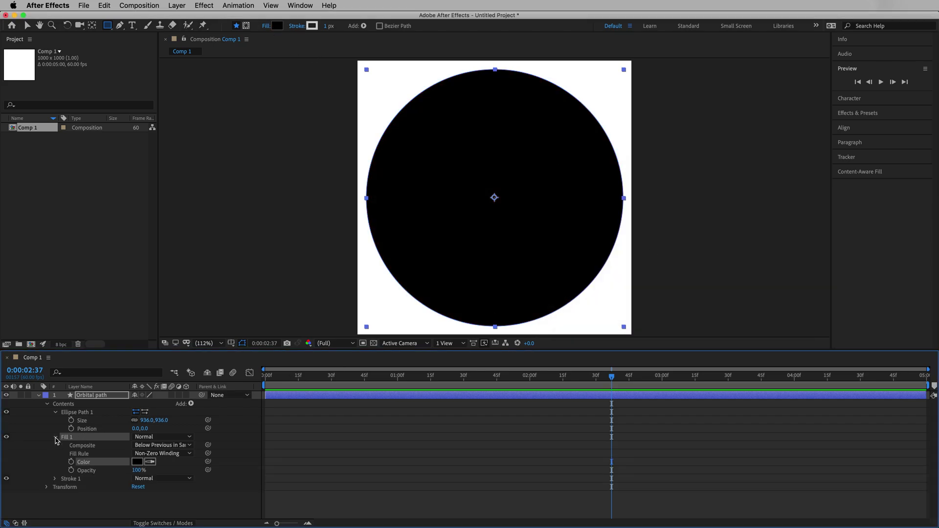
pyautogui.moveTo(138, 472); pyautogui.dragTo(88, 478)
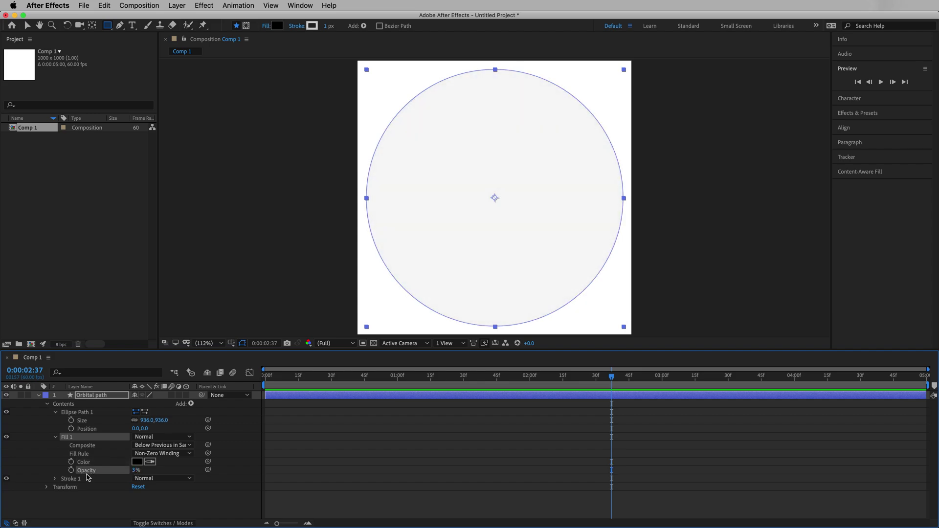
pyautogui.click(104, 397)
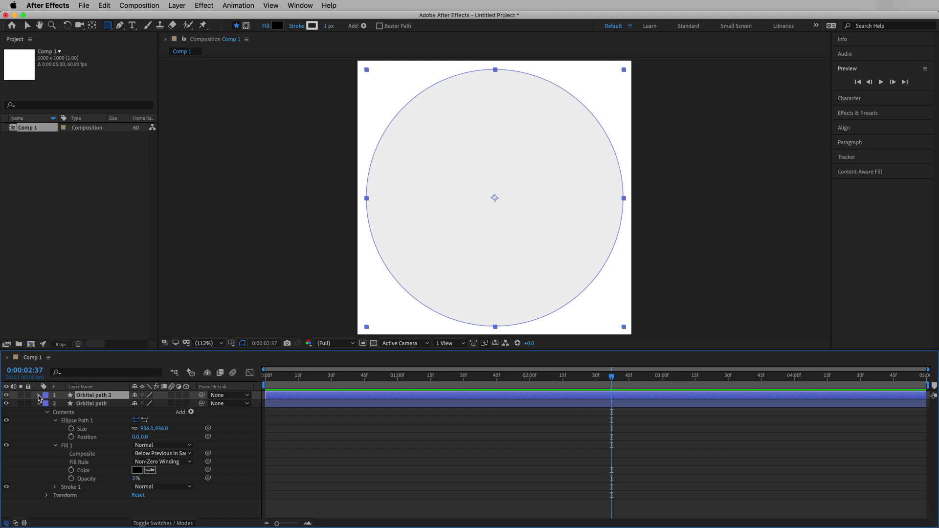
# - Shrink the Orbital path 2 ellipse to 718 × 718 inside the original circle
pyautogui.click(38, 396)
pyautogui.click(47, 405)
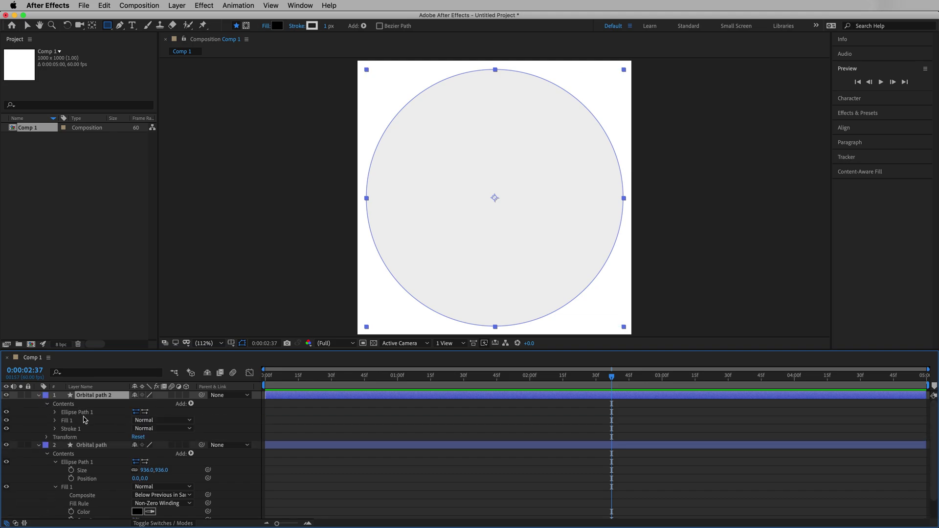
pyautogui.click(54, 413)
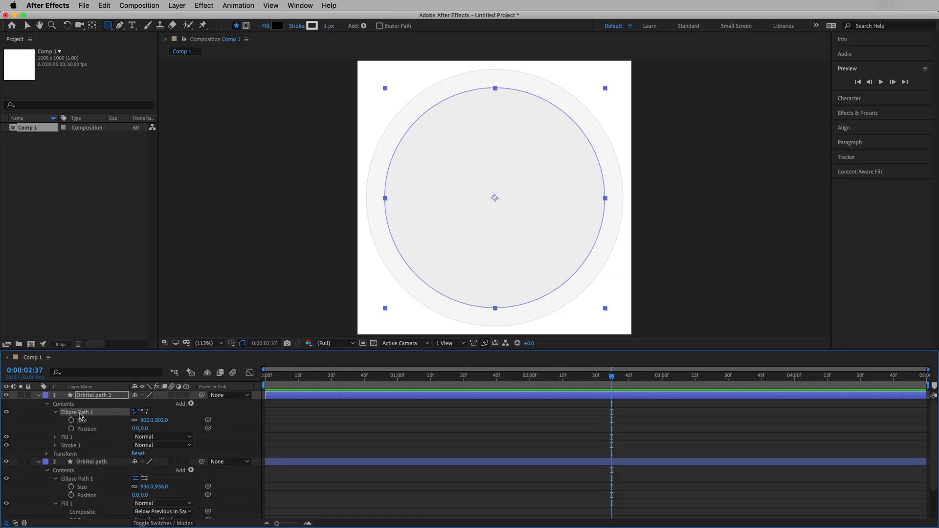
pyautogui.click(48, 454)
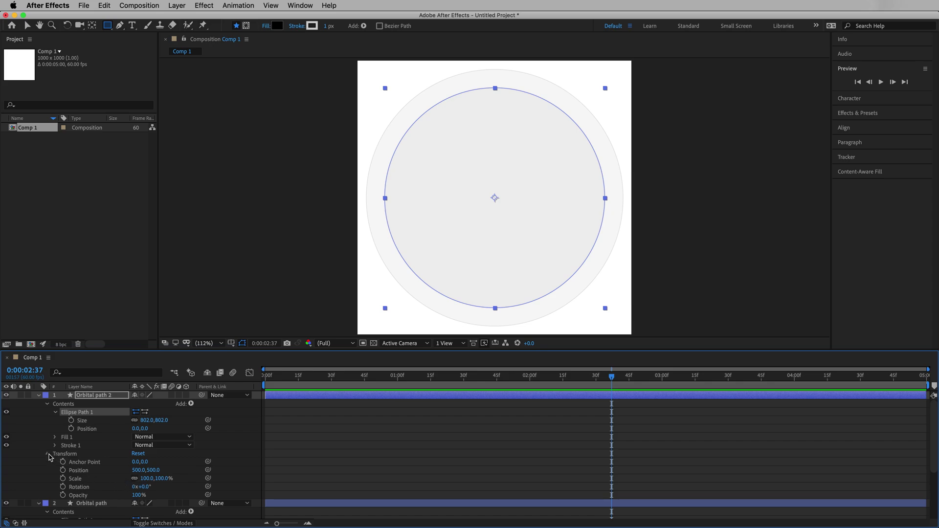
pyautogui.click(48, 454)
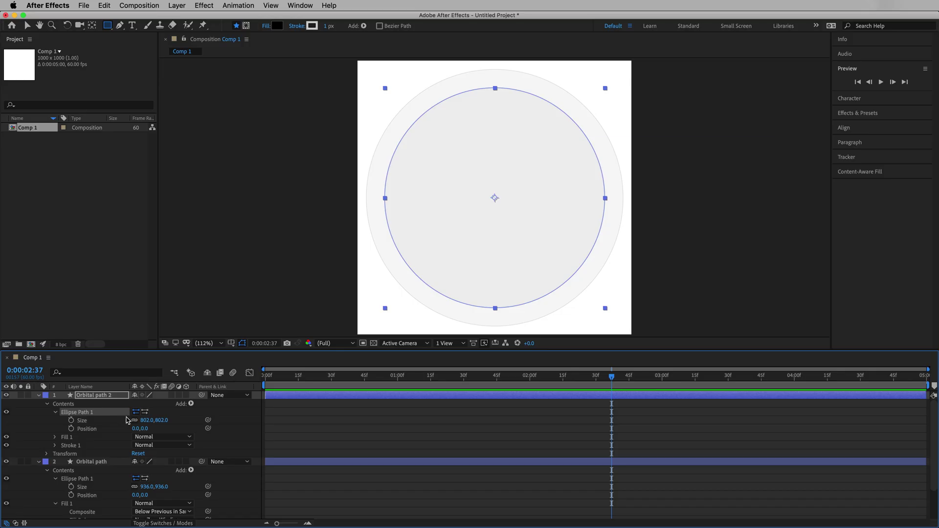
pyautogui.click(143, 419)
pyautogui.moveTo(146, 421); pyautogui.dragTo(107, 421)
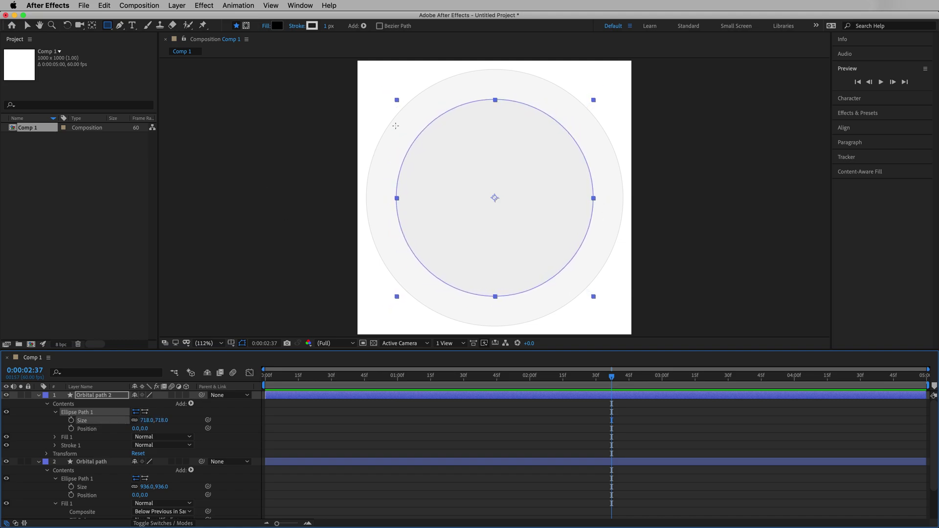
pyautogui.press('v')
pyautogui.click(271, 145)
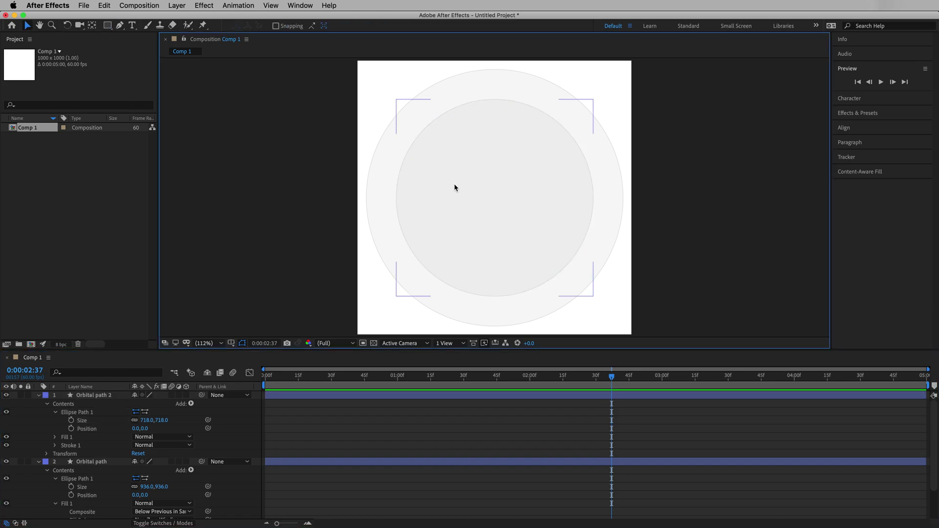
# - Duplicate circles into Orbital path 3 through 7, shrinking each ellipse down to 278 × 278
pyautogui.click(89, 396)
pyautogui.press('super+d')
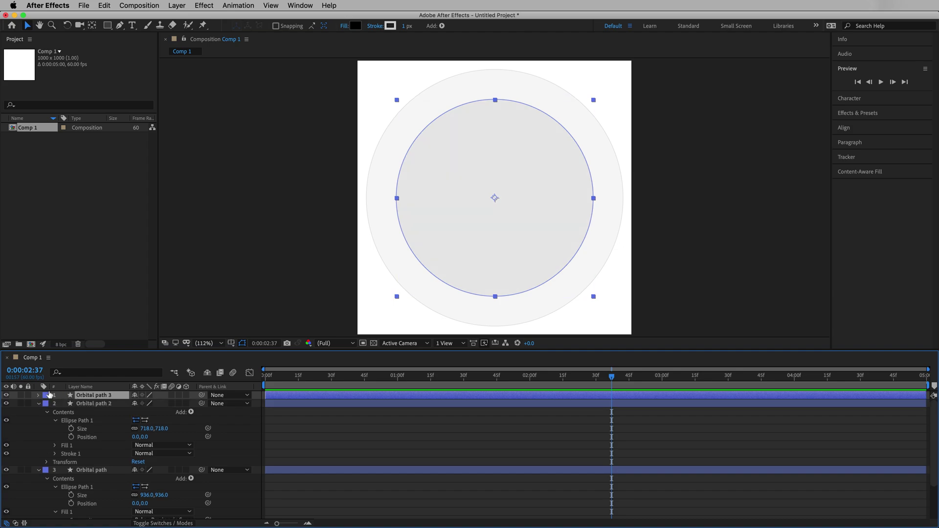
pyautogui.click(39, 395)
pyautogui.click(47, 404)
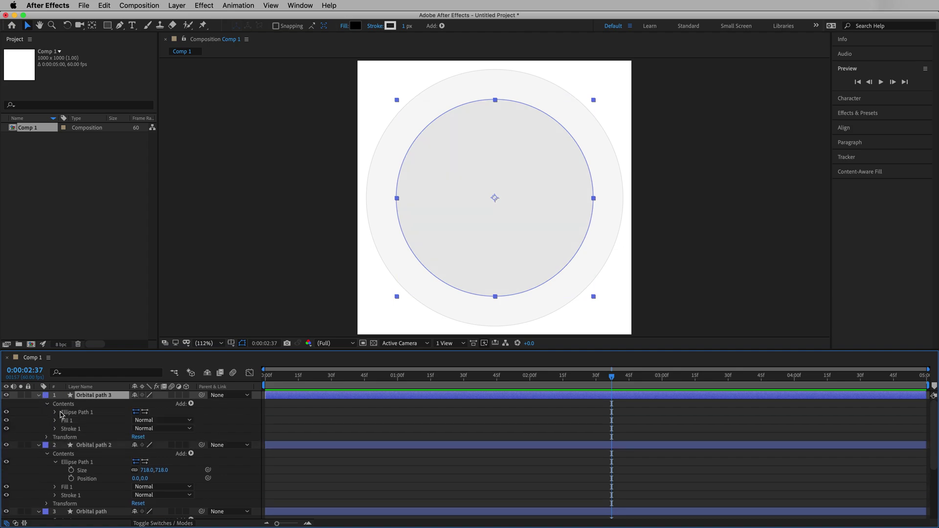
pyautogui.click(55, 412)
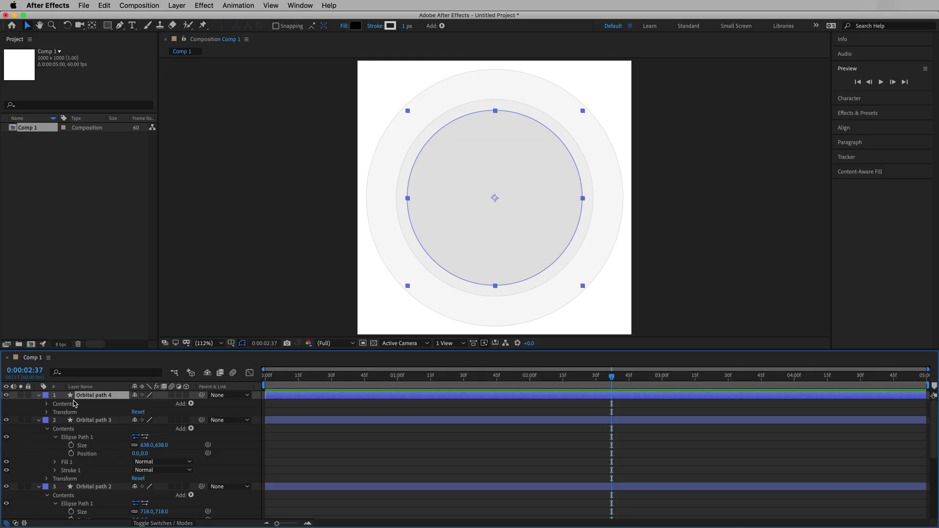
pyautogui.click(47, 404)
pyautogui.click(55, 412)
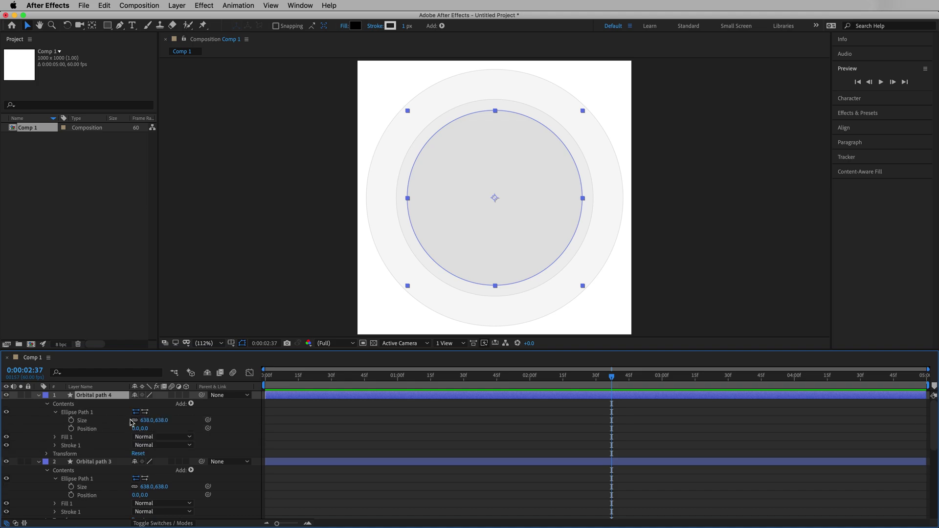
pyautogui.moveTo(144, 421); pyautogui.dragTo(97, 419)
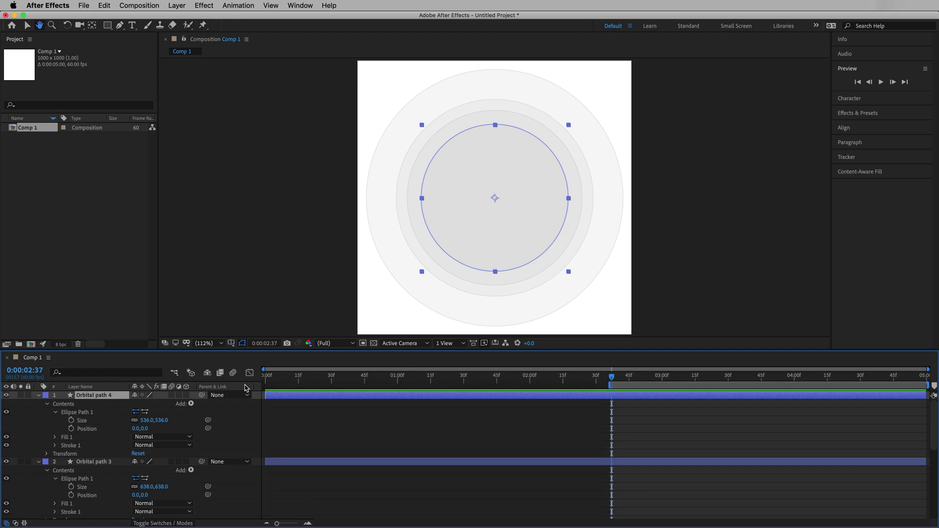
pyautogui.click(266, 375)
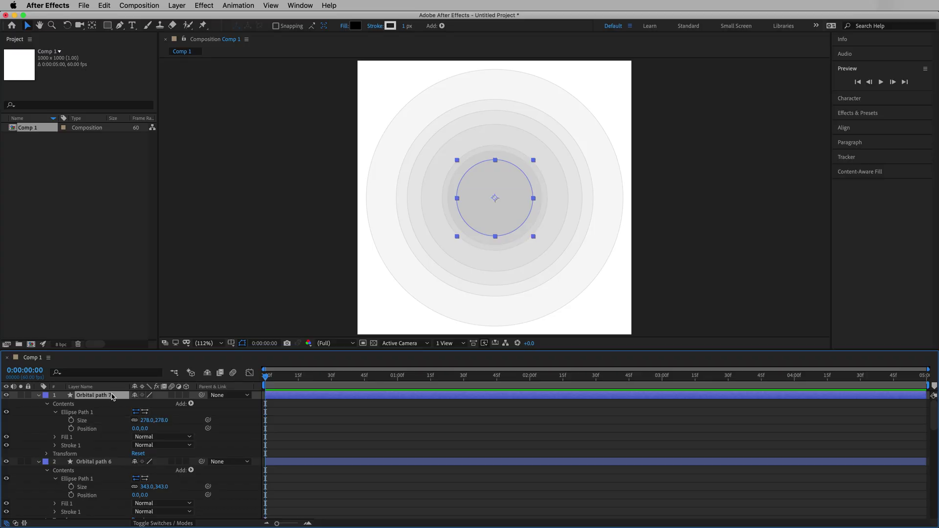
# - Collapse and deselect all the Orbital path layers
pyautogui.hotkey('ctrl', 'a')
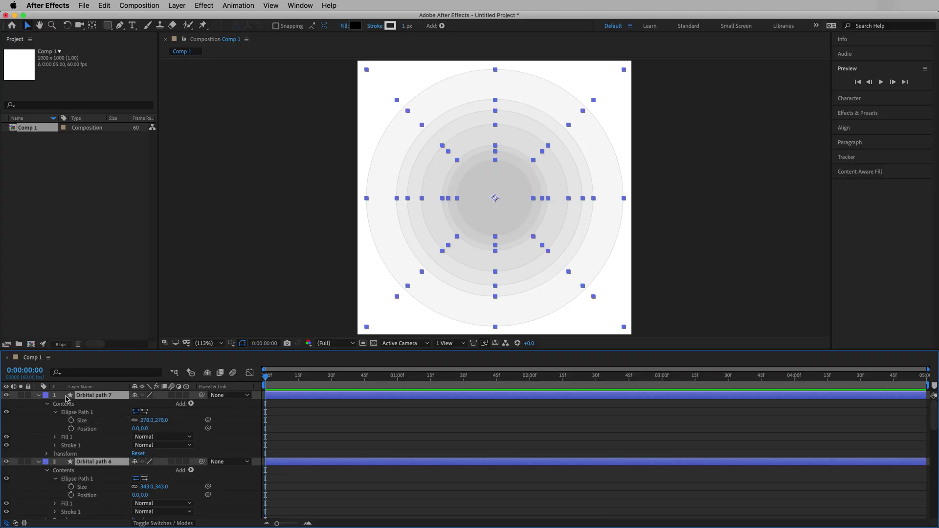
pyautogui.click(39, 397)
pyautogui.click(100, 458)
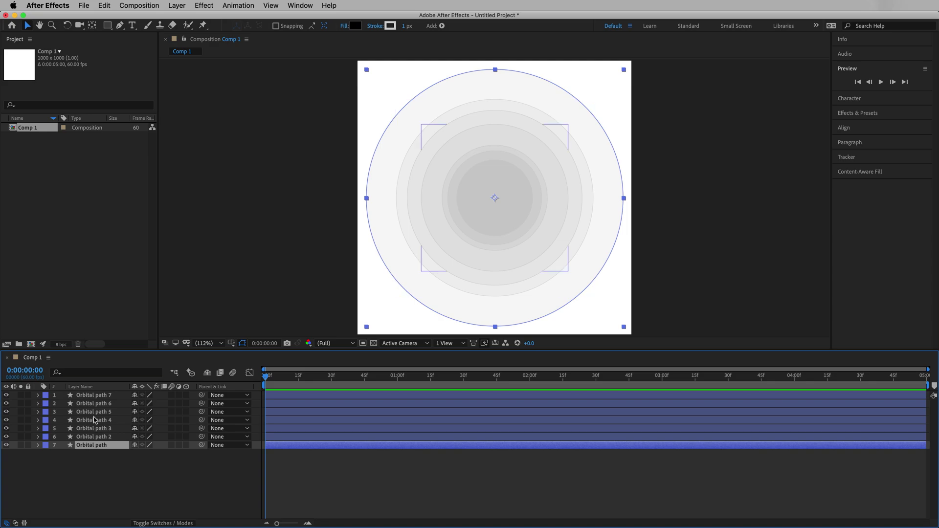
# - Duplicate Orbital path 7 and shrink the new ellipse to a tiny 38 × 38 dot
pyautogui.click(98, 400)
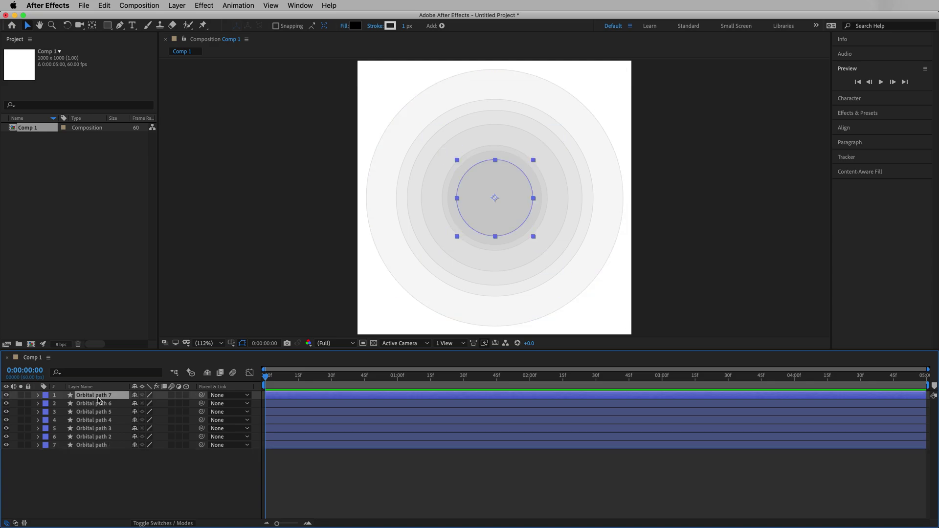
pyautogui.press('super+d')
pyautogui.click(38, 395)
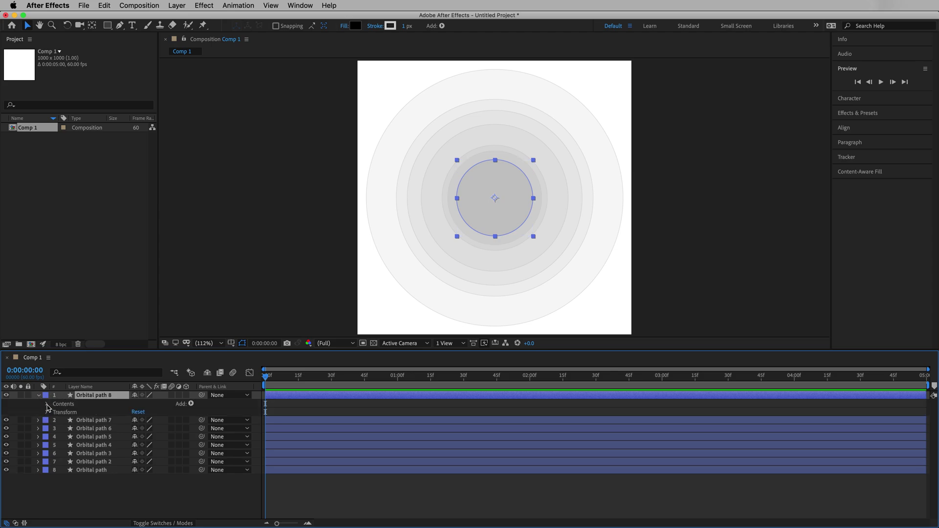
pyautogui.click(47, 405)
pyautogui.click(55, 413)
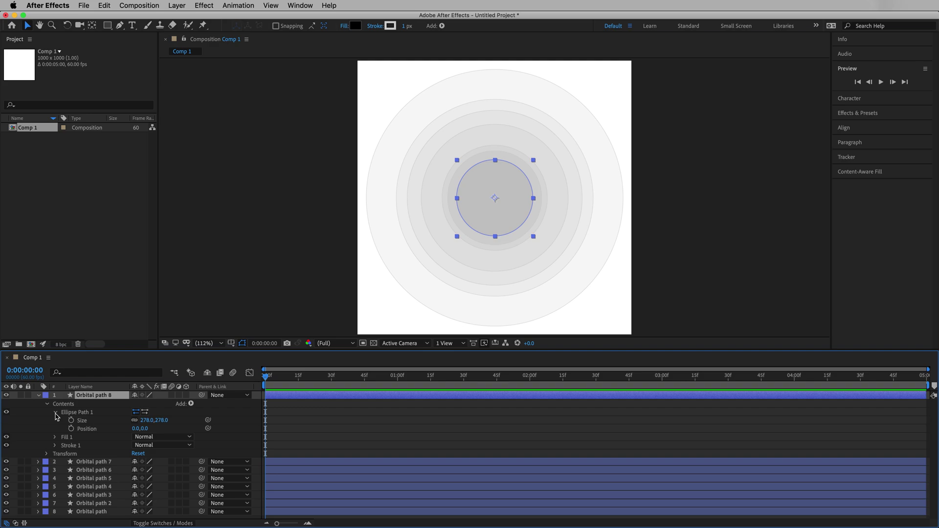
pyautogui.moveTo(138, 423); pyautogui.dragTo(58, 453)
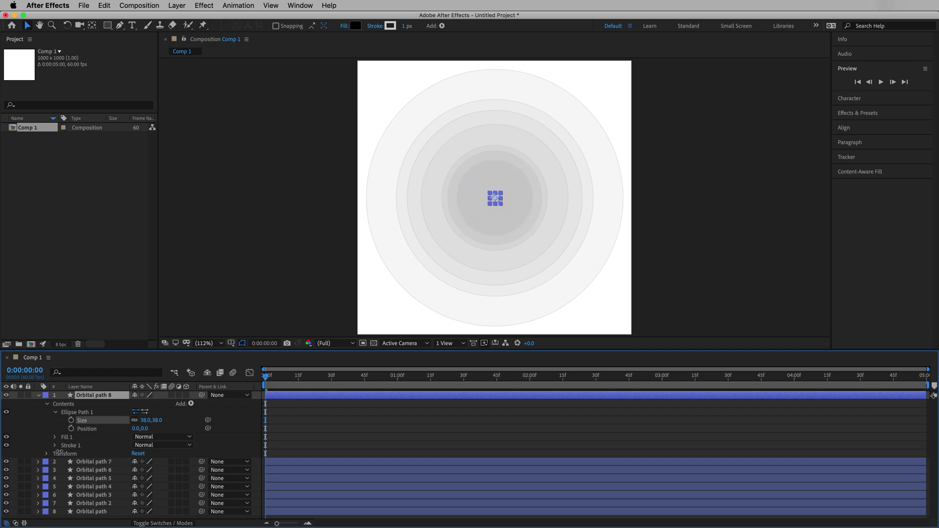
pyautogui.click(91, 397)
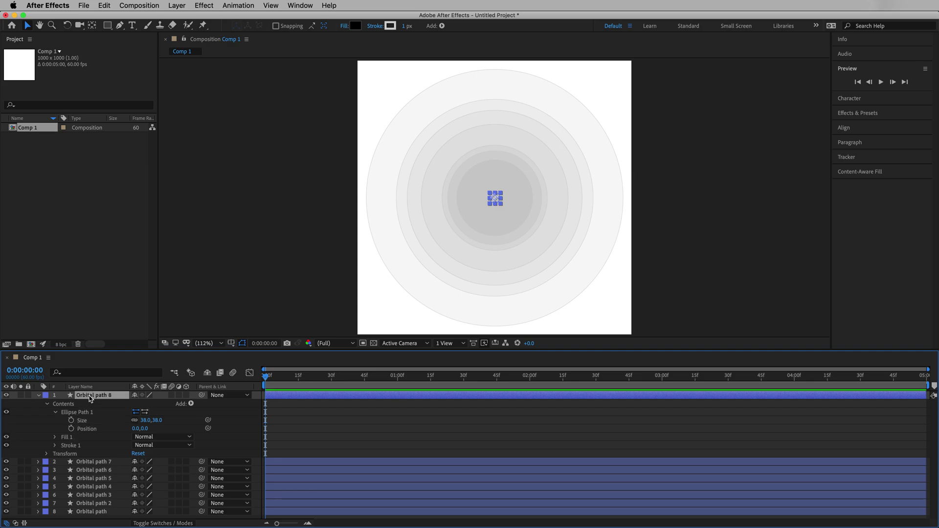
# - Rename the new layer to 'Star'
pyautogui.press('Return')
pyautogui.write('Star')
pyautogui.press('Return')
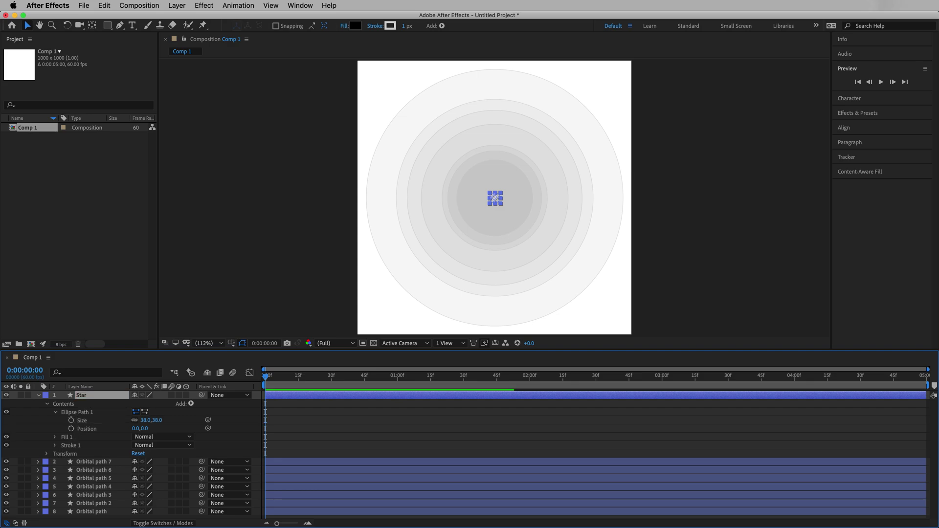
# - Zoom to 800% and give the star a solid white FFFFFF fill at 100% opacity
pyautogui.click(219, 345)
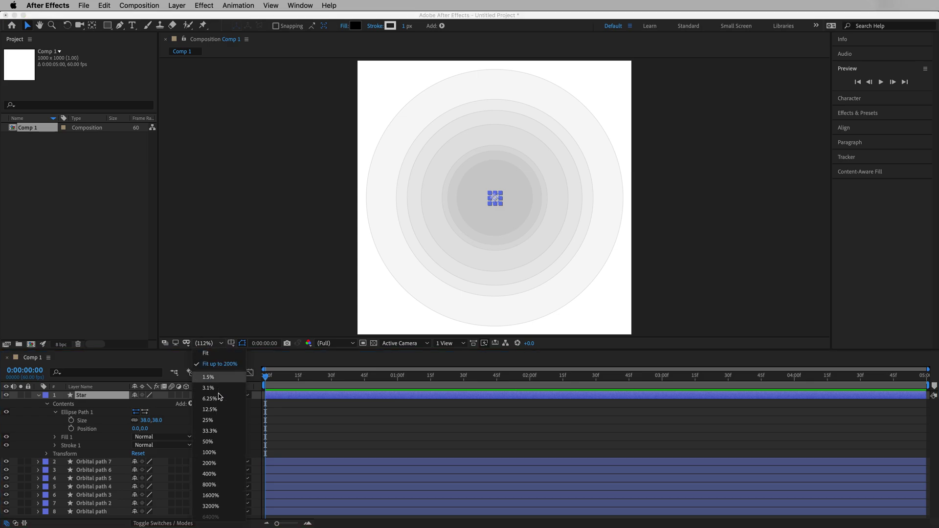
pyautogui.click(219, 485)
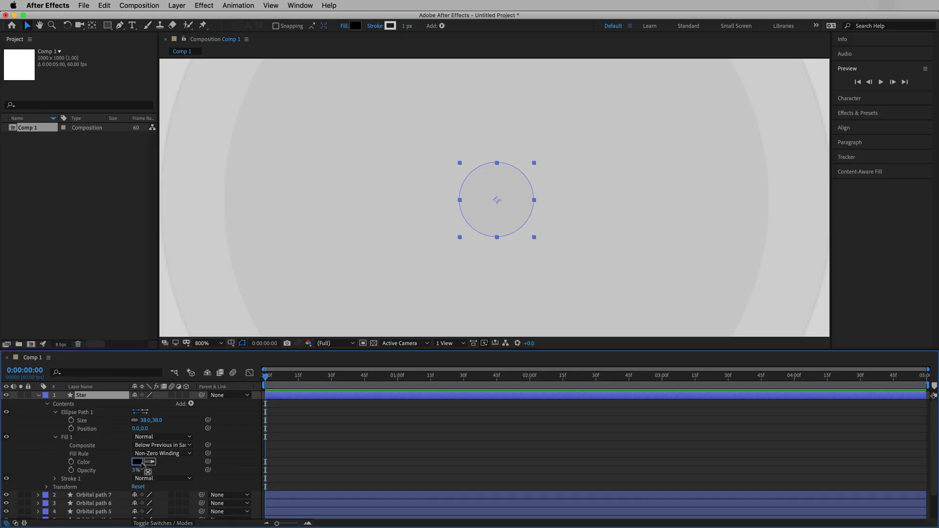
pyautogui.click(138, 462)
pyautogui.moveTo(602, 215); pyautogui.dragTo(493, 136)
pyautogui.click(781, 187)
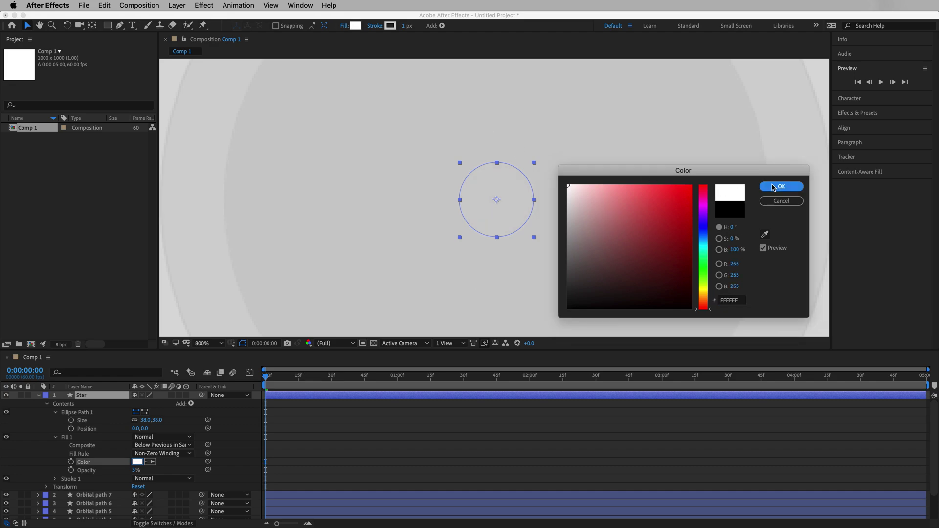
pyautogui.moveTo(140, 470); pyautogui.dragTo(278, 472)
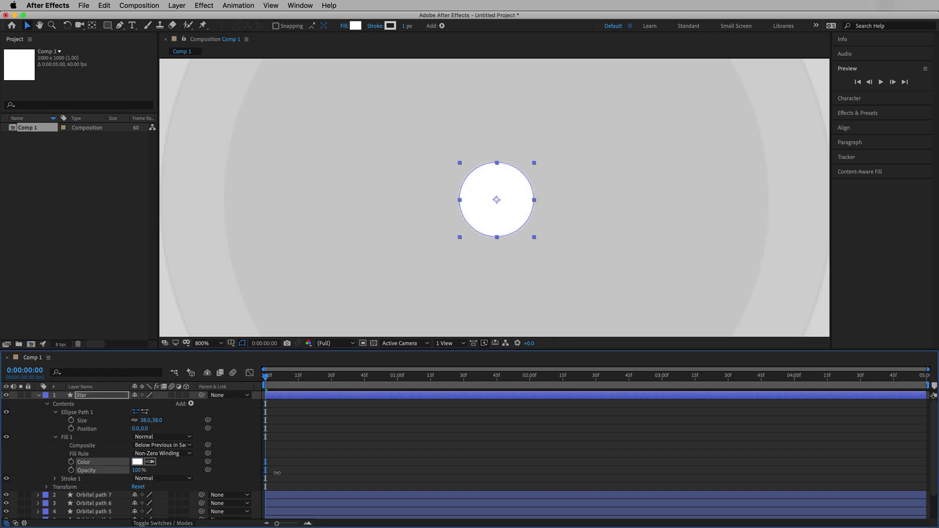
# - Zoom back to 200% and collapse the Star layer's properties
pyautogui.scroll(-5, 465, 234)
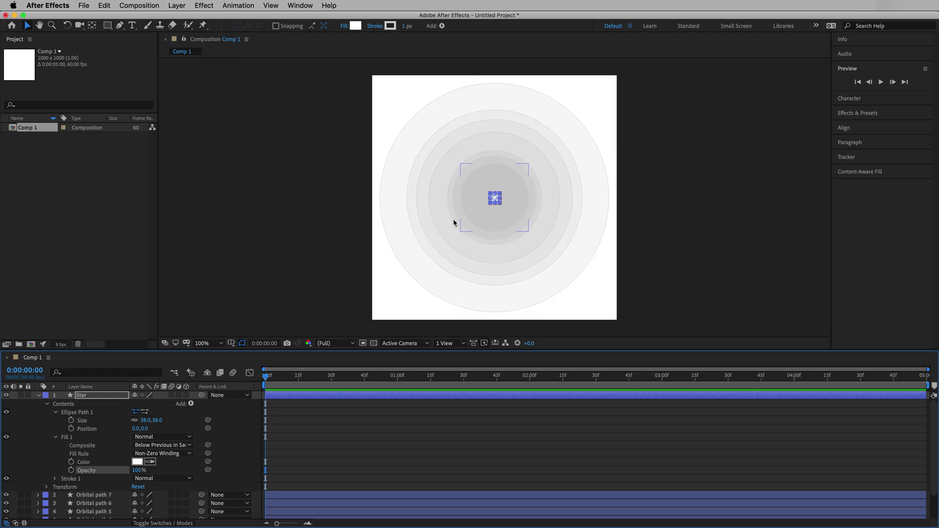
pyautogui.click(695, 204)
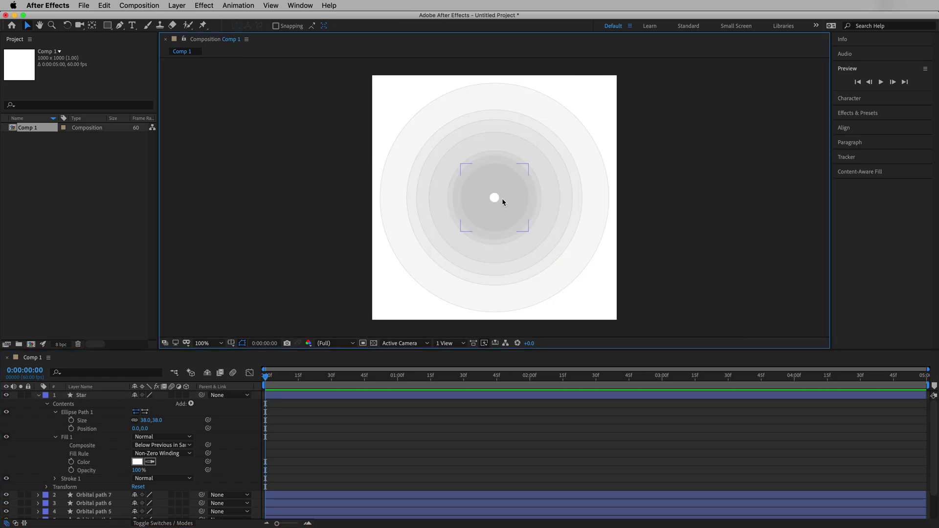
pyautogui.press('.')
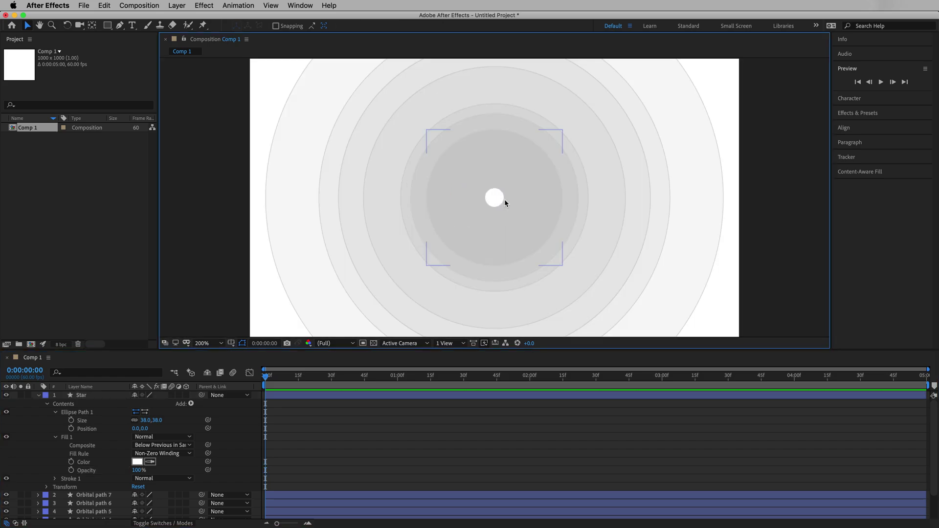
pyautogui.click(82, 396)
pyautogui.click(39, 395)
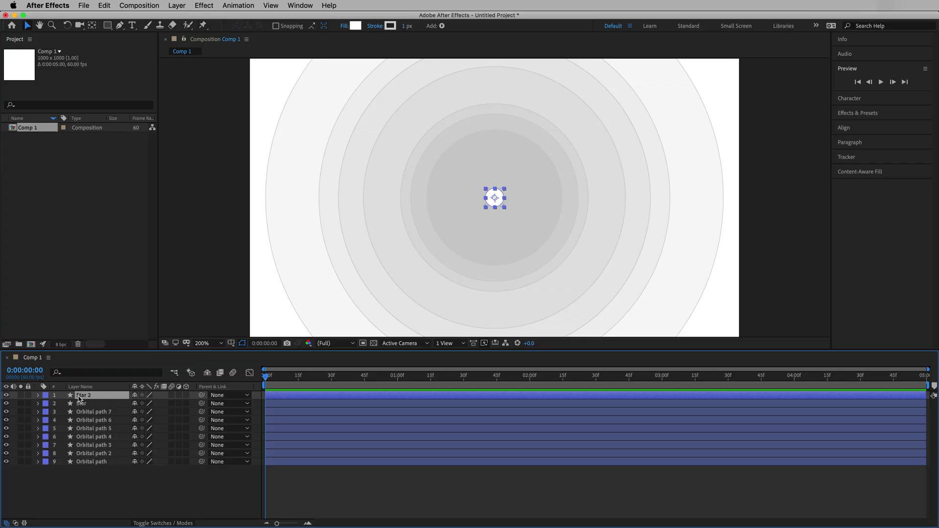
# - Rename the Star 2 layer to Planet
pyautogui.press('Return')
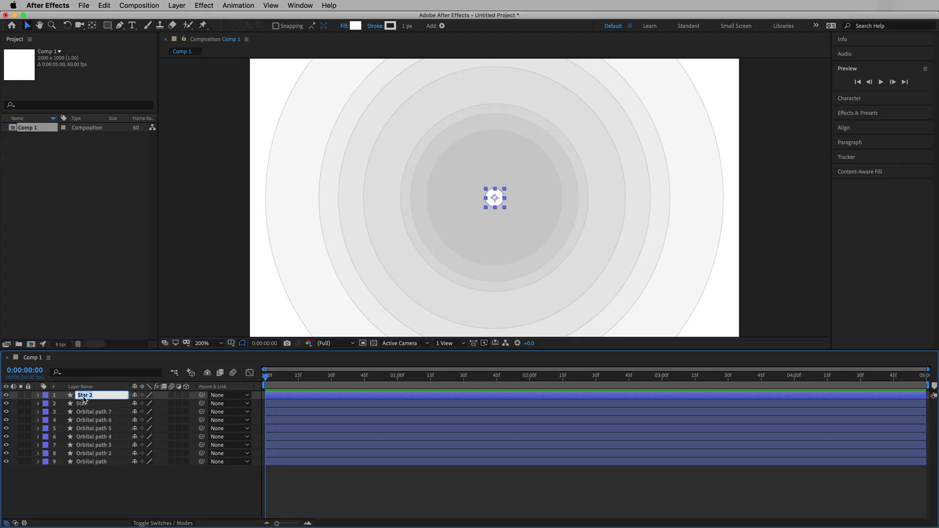
pyautogui.write('Planet')
pyautogui.press('Return')
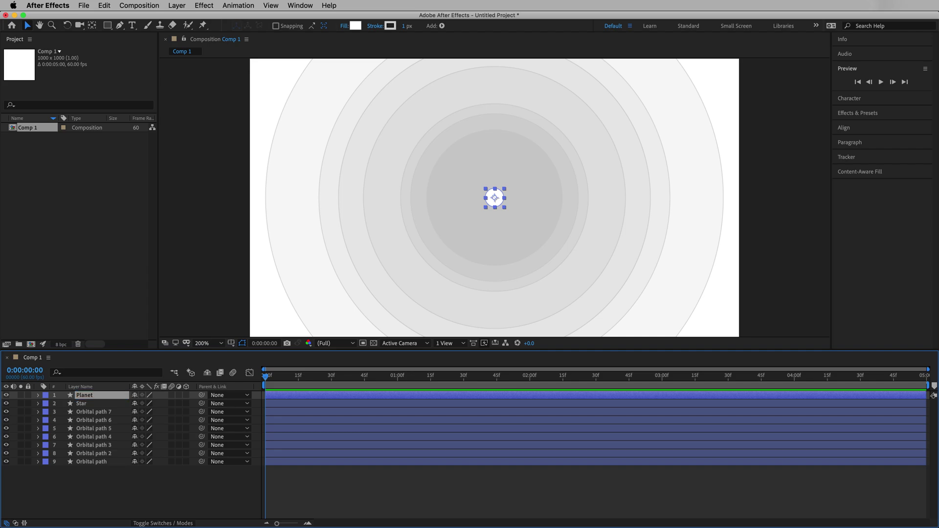
# - Shrink Planet's ellipse to 15 × 15 and move it to X -139, left of the star
pyautogui.click(38, 396)
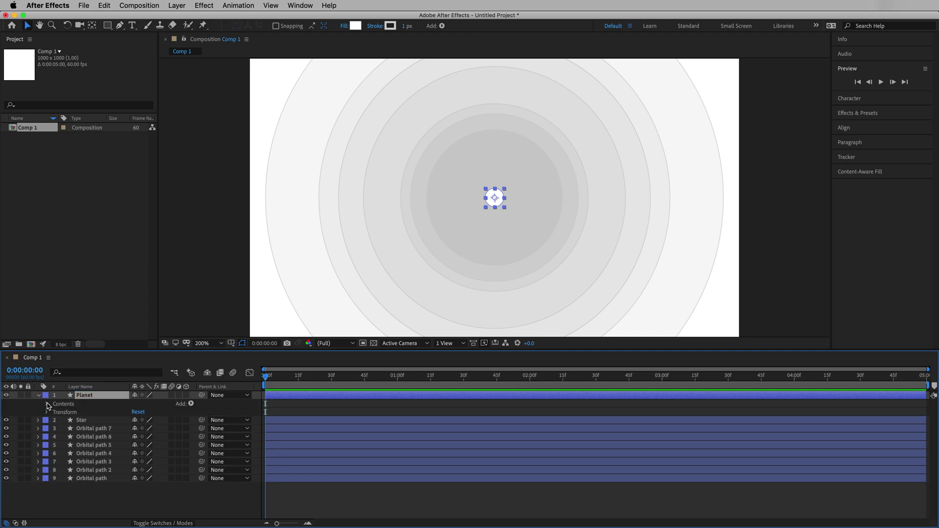
pyautogui.click(48, 404)
pyautogui.click(56, 413)
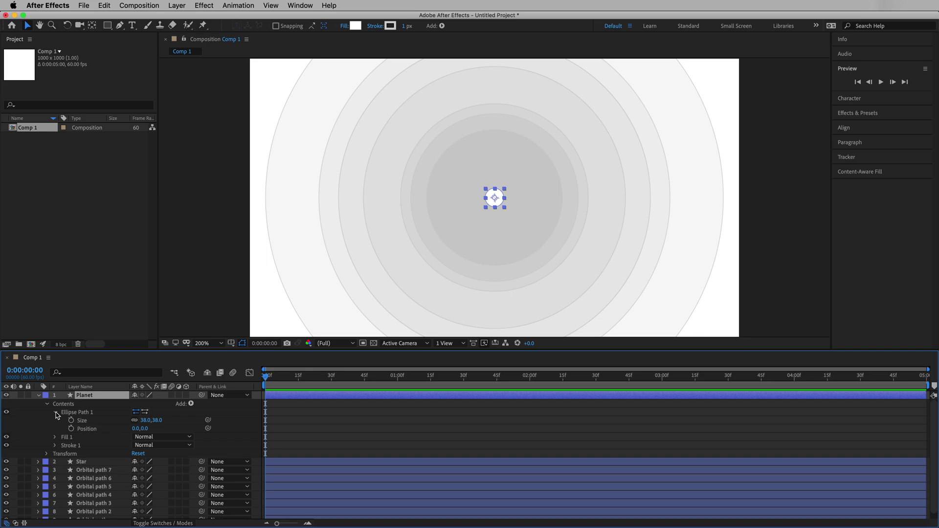
pyautogui.click(143, 420)
pyautogui.write('21')
pyautogui.press('Return')
pyautogui.moveTo(136, 421); pyautogui.dragTo(135, 421)
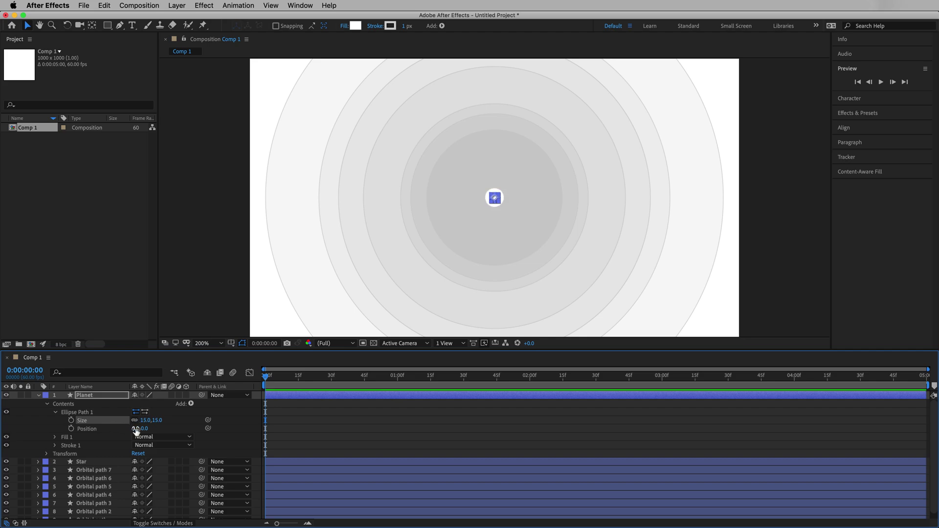
pyautogui.moveTo(135, 429); pyautogui.dragTo(69, 428)
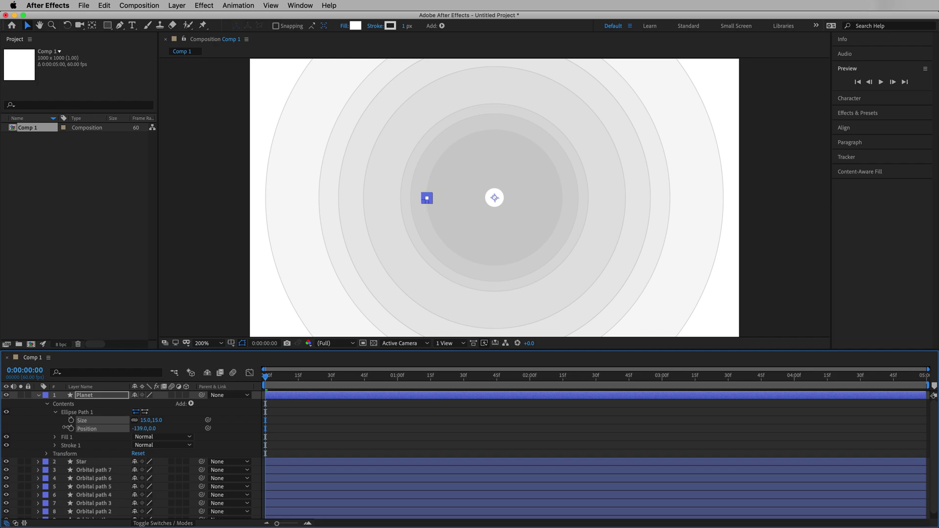
pyautogui.click(68, 429)
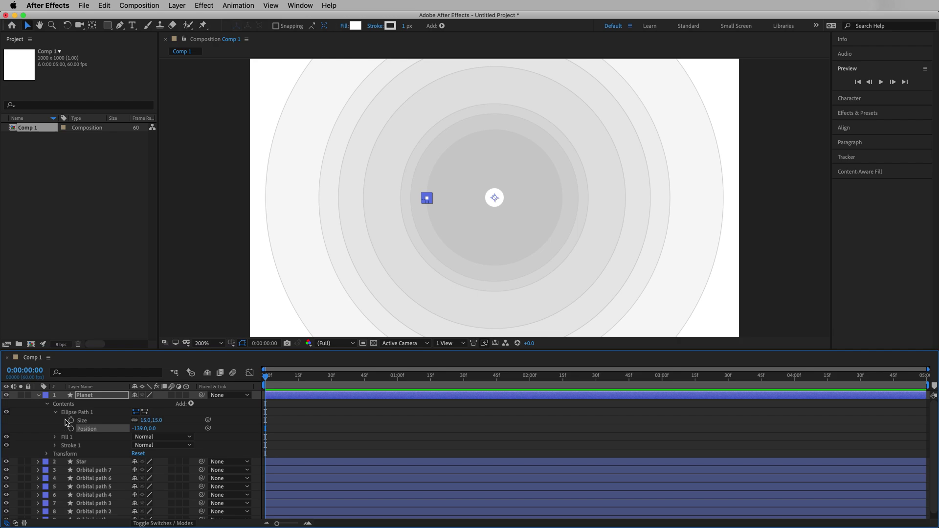
pyautogui.click(192, 267)
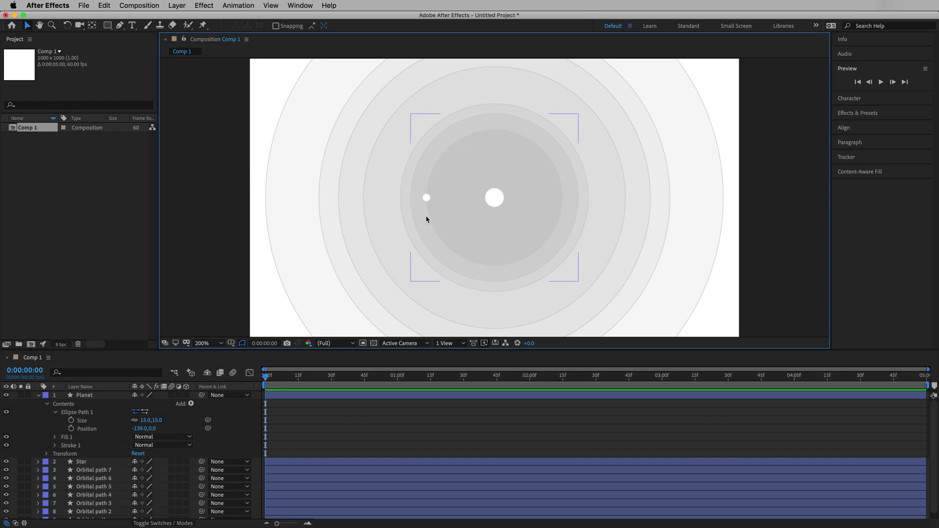
# - Duplicate the Planet layer as Planet 2
pyautogui.click(82, 395)
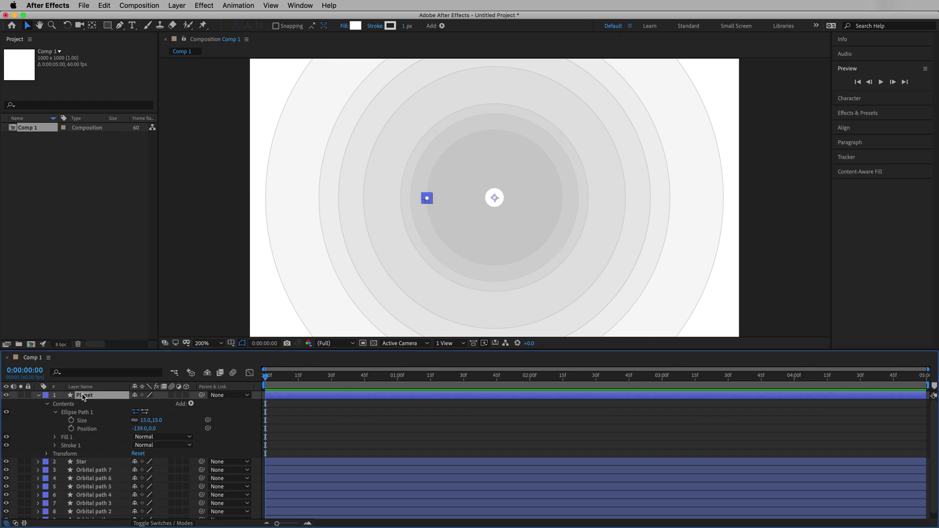
pyautogui.press('super+d')
pyautogui.click(39, 395)
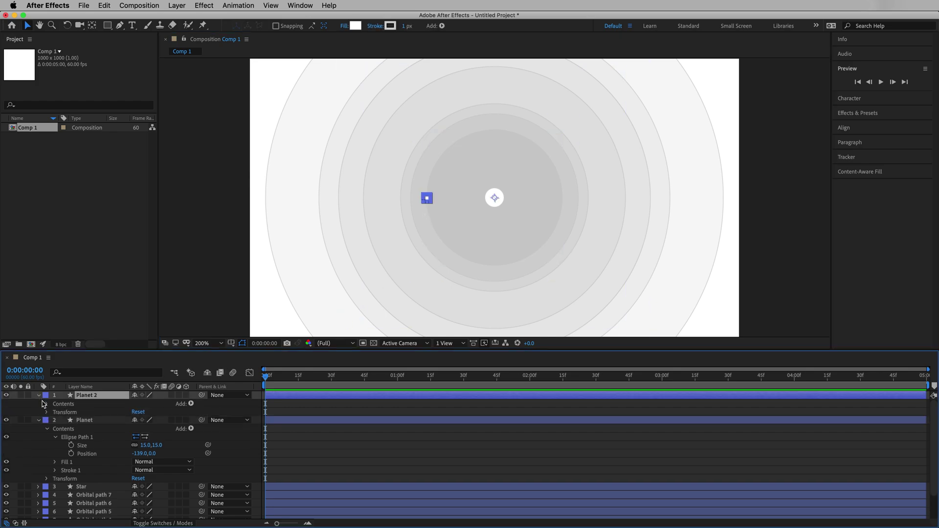
pyautogui.click(47, 404)
# - Give Planet 2 an 18 × 18 ellipse and position it at -172
pyautogui.click(56, 412)
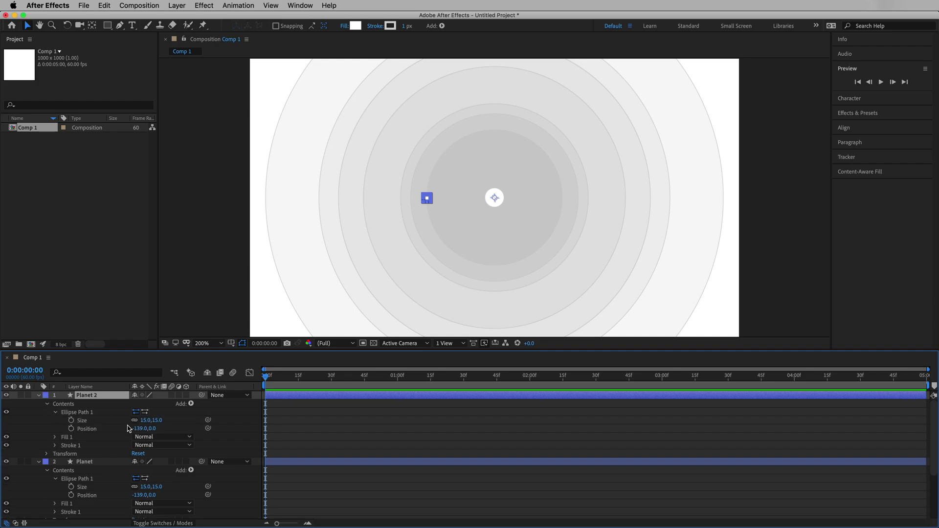
pyautogui.click(148, 420)
pyautogui.write('20')
pyautogui.press('Return')
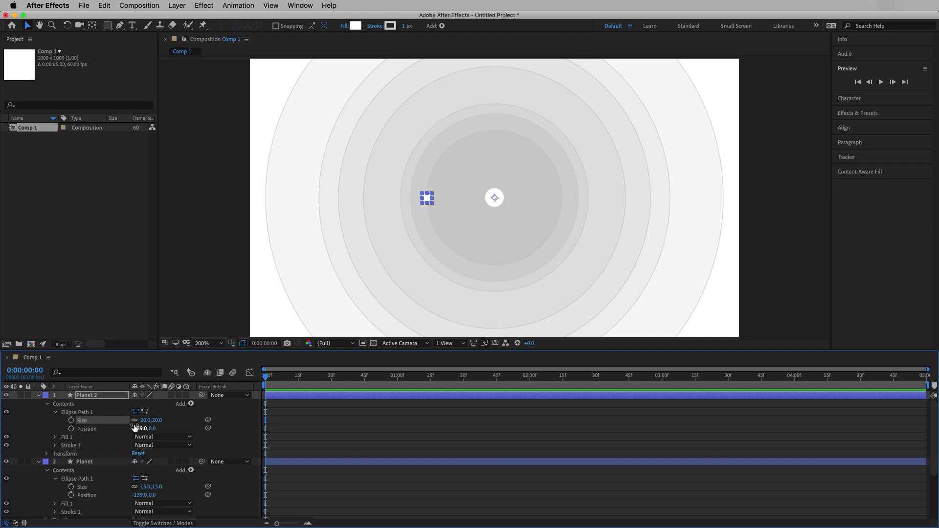
pyautogui.moveTo(135, 429); pyautogui.dragTo(121, 428)
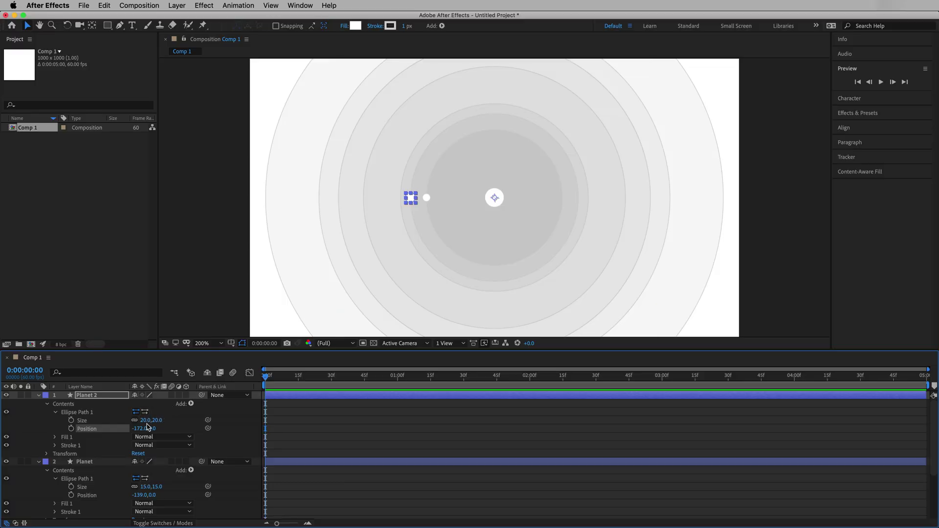
pyautogui.click(145, 420)
pyautogui.write('18')
pyautogui.press('Return')
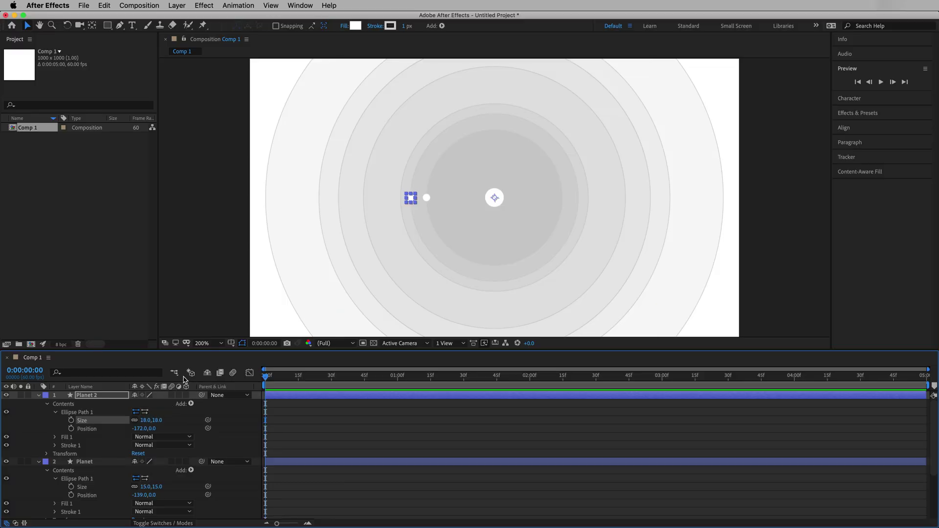
pyautogui.click(228, 191)
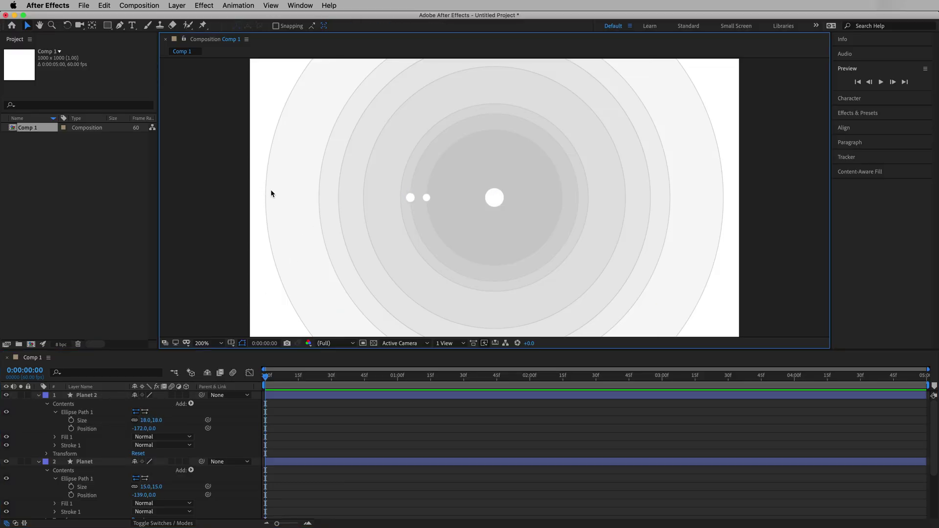
# - Duplicate planets through Planet 7, each resized and placed on a farther orbit
pyautogui.click(86, 395)
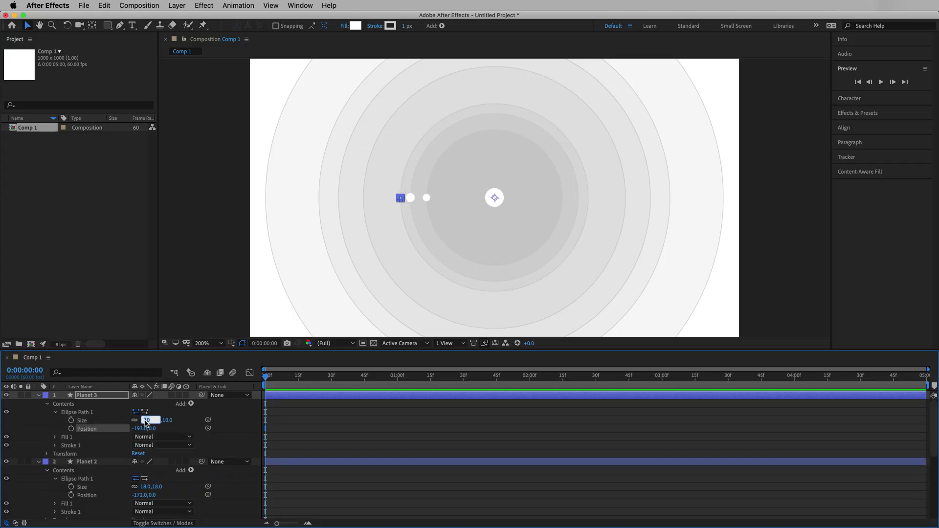
pyautogui.write('12')
pyautogui.press('Return')
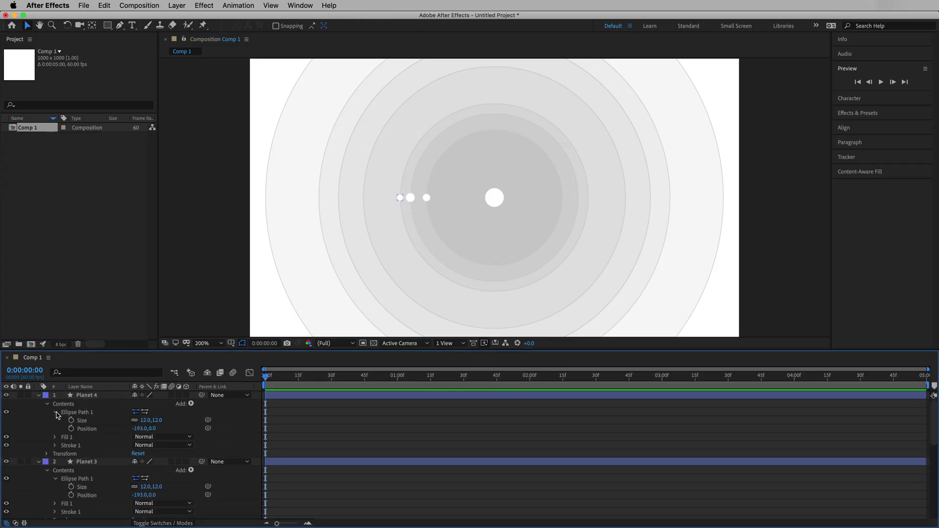
pyautogui.moveTo(147, 429); pyautogui.dragTo(140, 430)
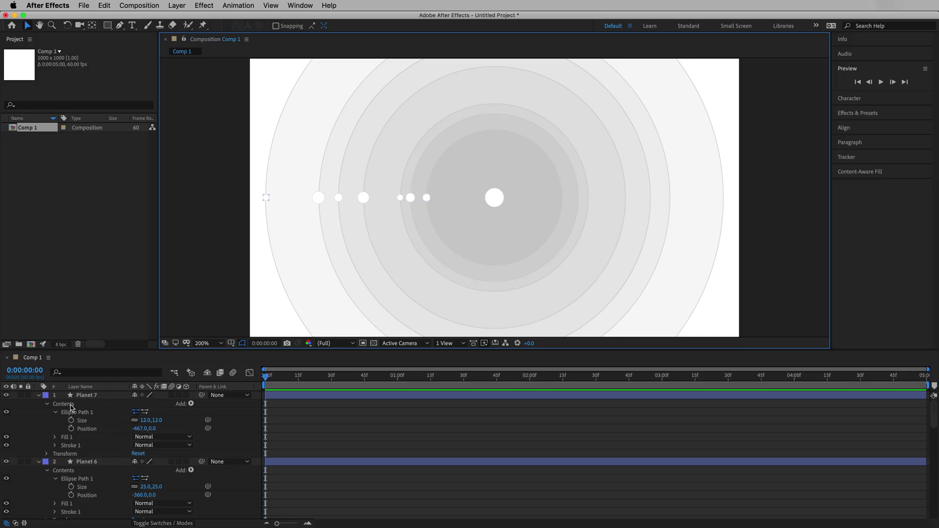
pyautogui.click(95, 396)
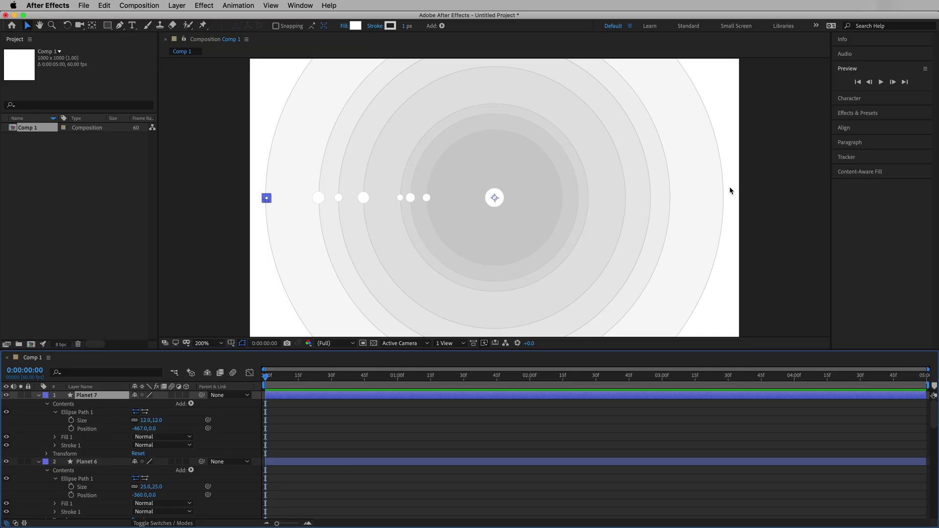
# - Set Planet 7's Rotation to 0x+113°, with the viewer magnification at Fit
pyautogui.click(47, 455)
pyautogui.scroll(-2, 125, 483)
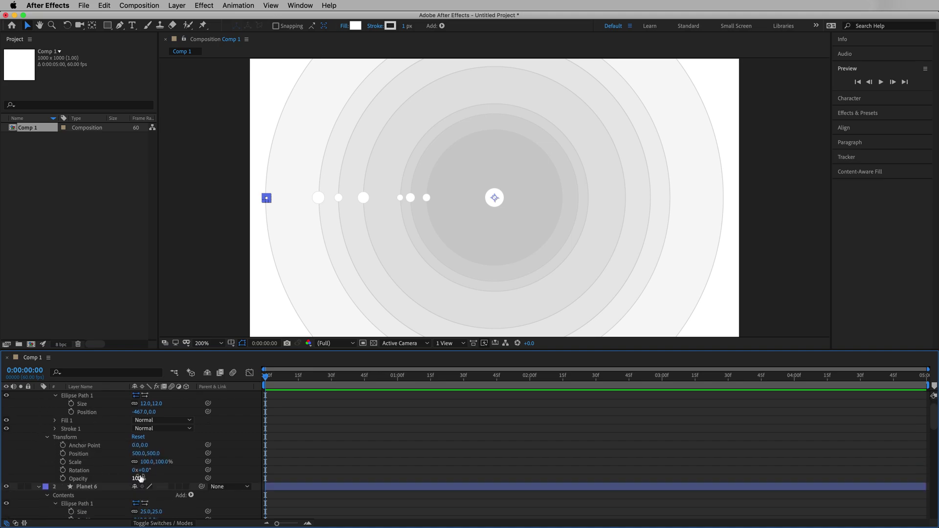
pyautogui.moveTo(149, 471); pyautogui.dragTo(157, 469)
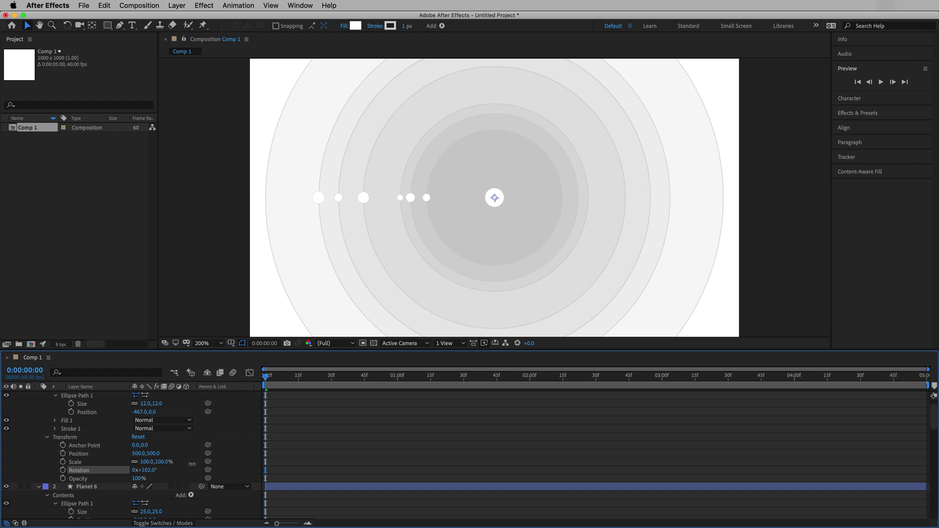
pyautogui.press('space')
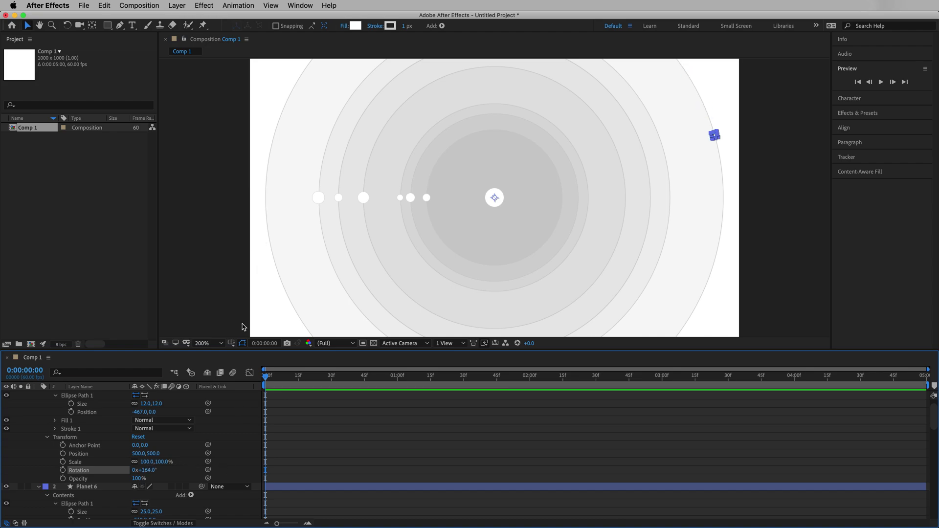
pyautogui.click(223, 344)
pyautogui.click(226, 370)
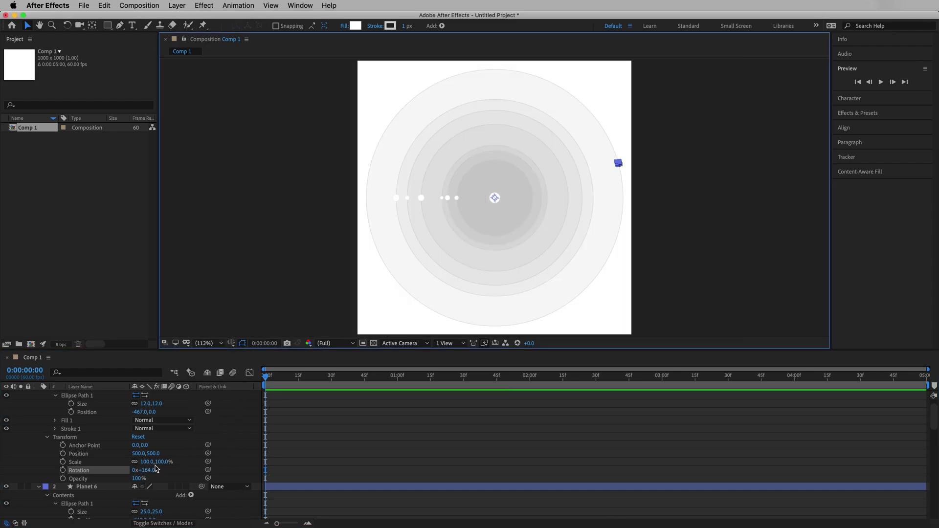
pyautogui.moveTo(155, 469); pyautogui.dragTo(151, 470)
pyautogui.moveTo(234, 468); pyautogui.dragTo(293, 461)
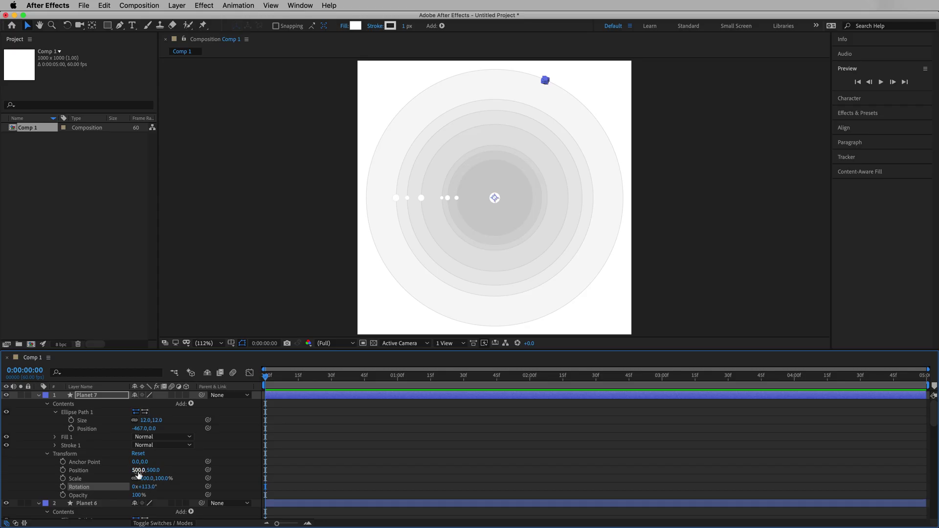
pyautogui.moveTo(137, 474); pyautogui.dragTo(180, 488)
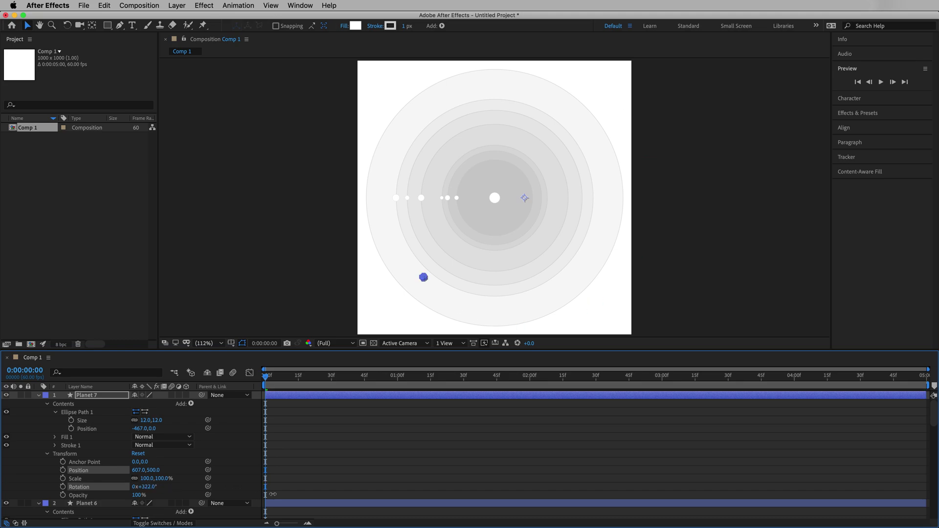
pyautogui.moveTo(272, 494); pyautogui.dragTo(181, 499)
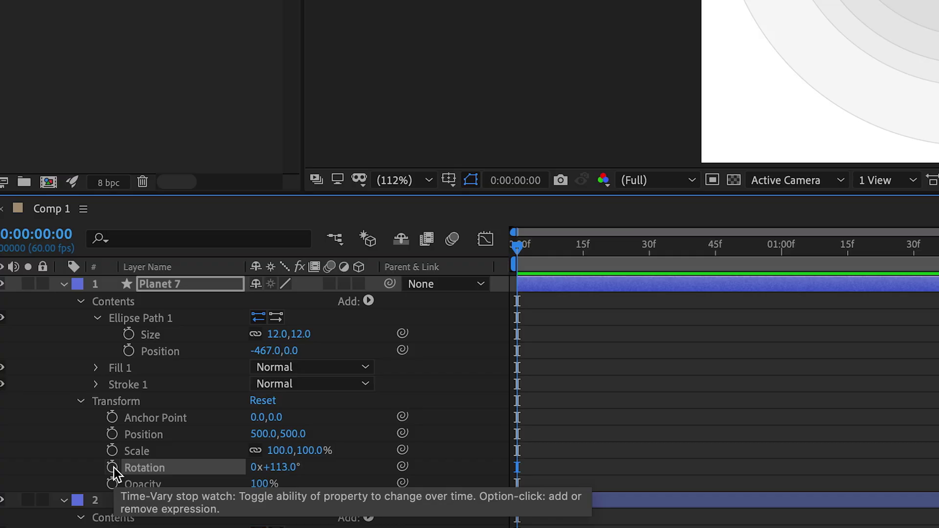
# - Keyframe Planet 7's rotation from 113° at 0:00 to 1x+117° at 4:59
pyautogui.click(112, 468)
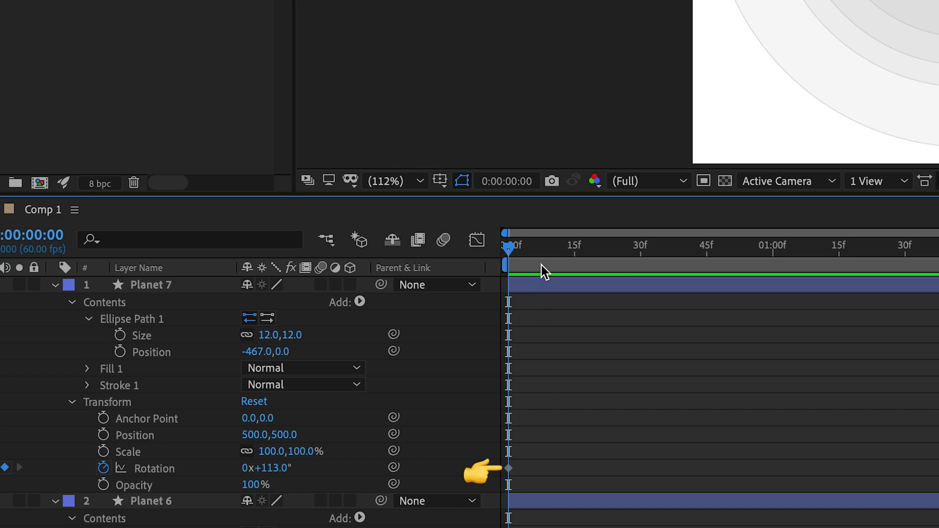
pyautogui.moveTo(285, 376); pyautogui.dragTo(304, 378)
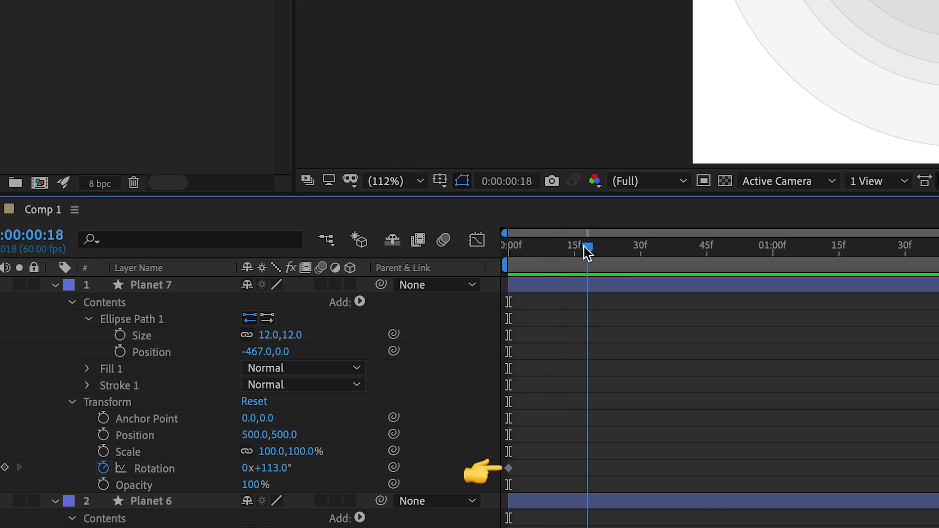
pyautogui.moveTo(584, 246); pyautogui.dragTo(543, 252)
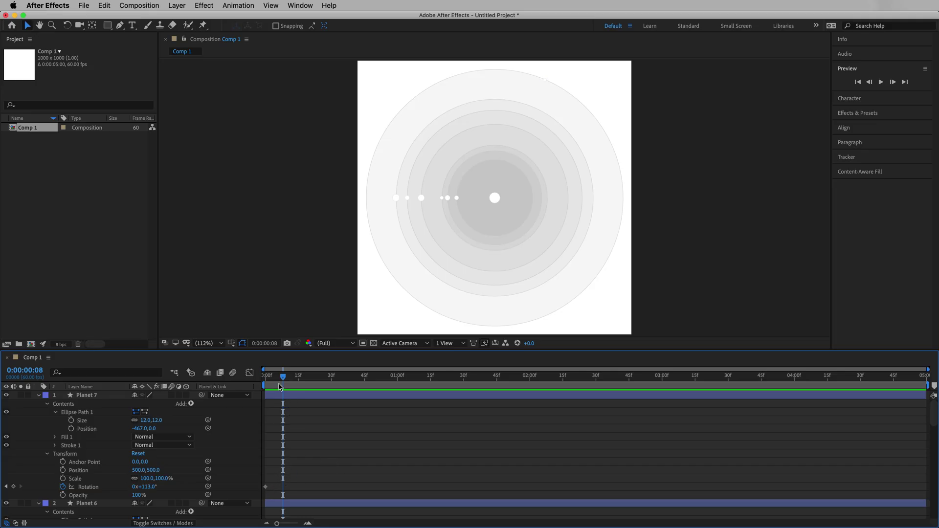
pyautogui.moveTo(283, 381); pyautogui.dragTo(264, 379)
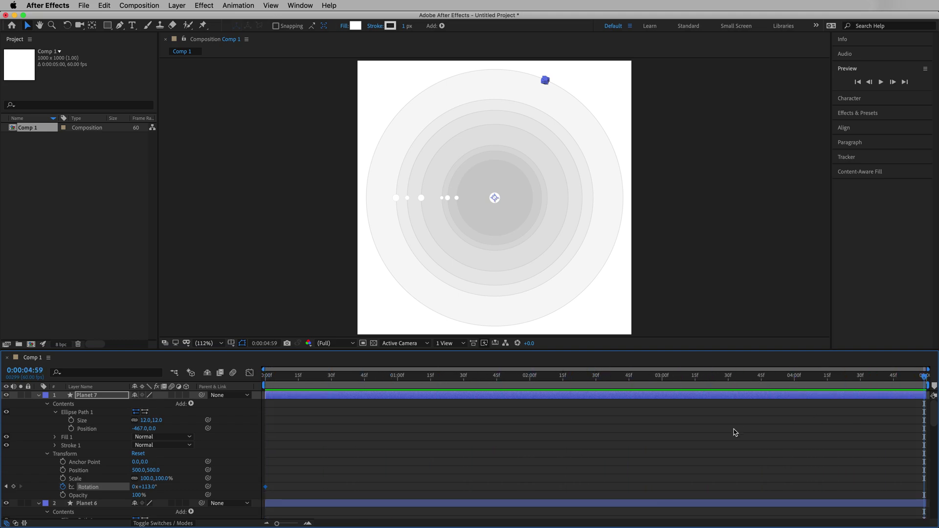
pyautogui.moveTo(149, 487); pyautogui.dragTo(161, 488)
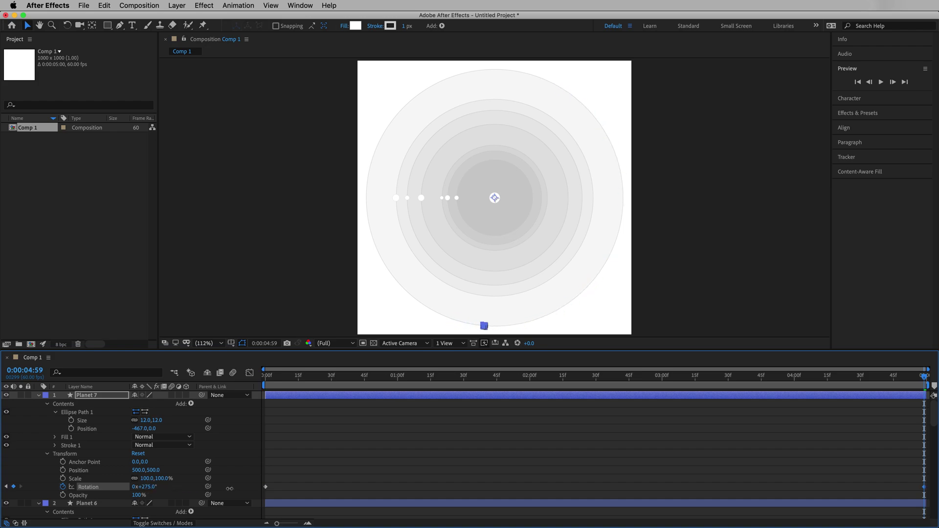
pyautogui.moveTo(924, 377); pyautogui.dragTo(936, 421)
pyautogui.moveTo(145, 487); pyautogui.dragTo(186, 490)
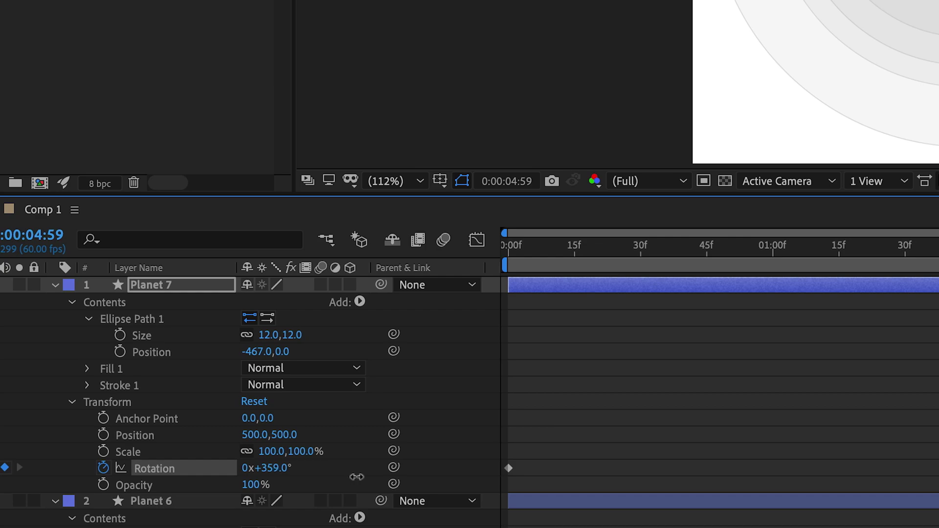
pyautogui.moveTo(357, 477); pyautogui.dragTo(358, 477)
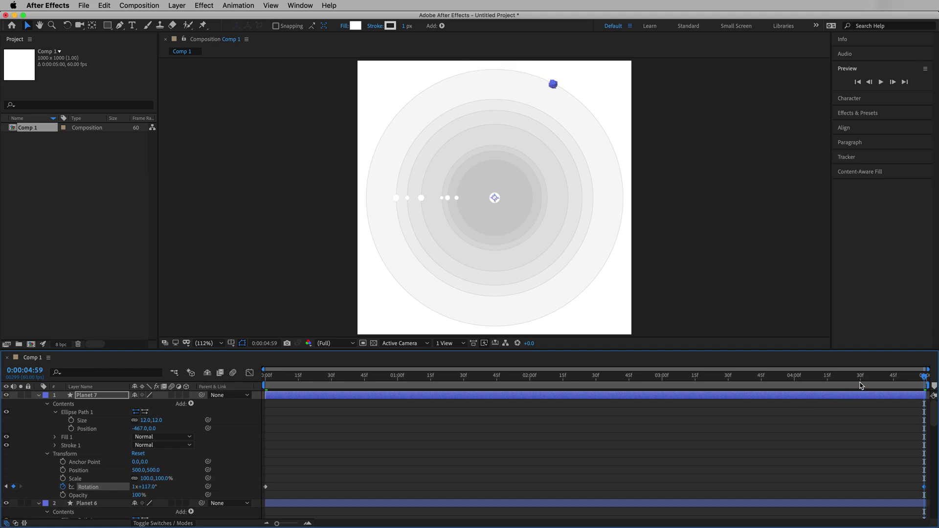
pyautogui.moveTo(861, 386); pyautogui.dragTo(218, 407)
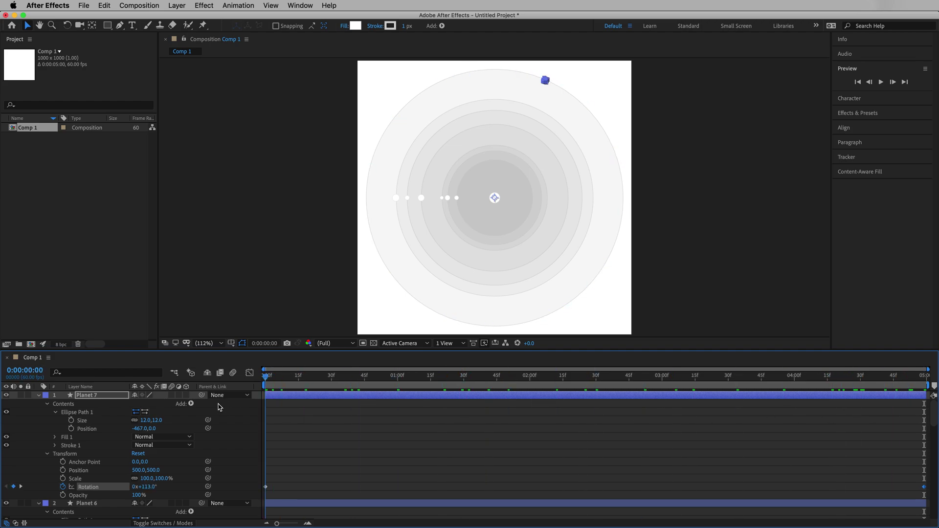
# - Keyframe Planet 6's rotation from -103° at the start to 108° at the end, then preview
pyautogui.click(39, 397)
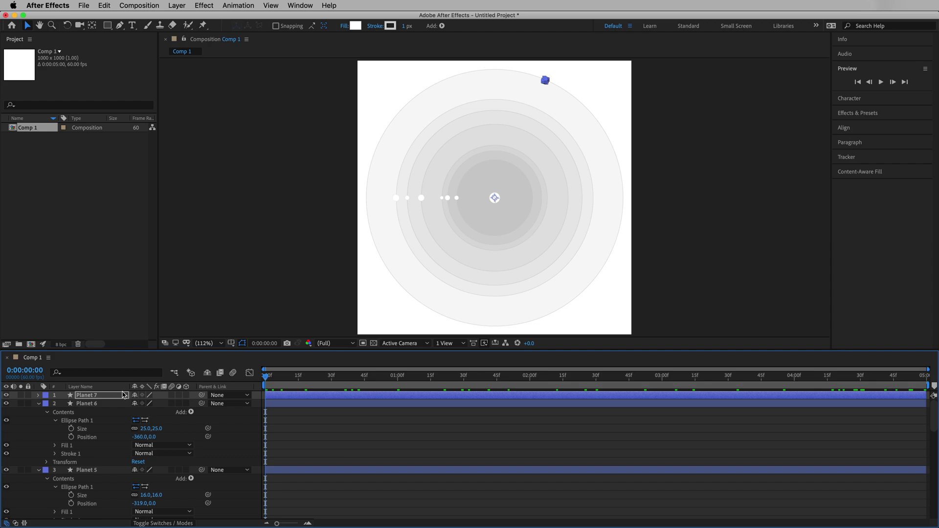
pyautogui.click(77, 405)
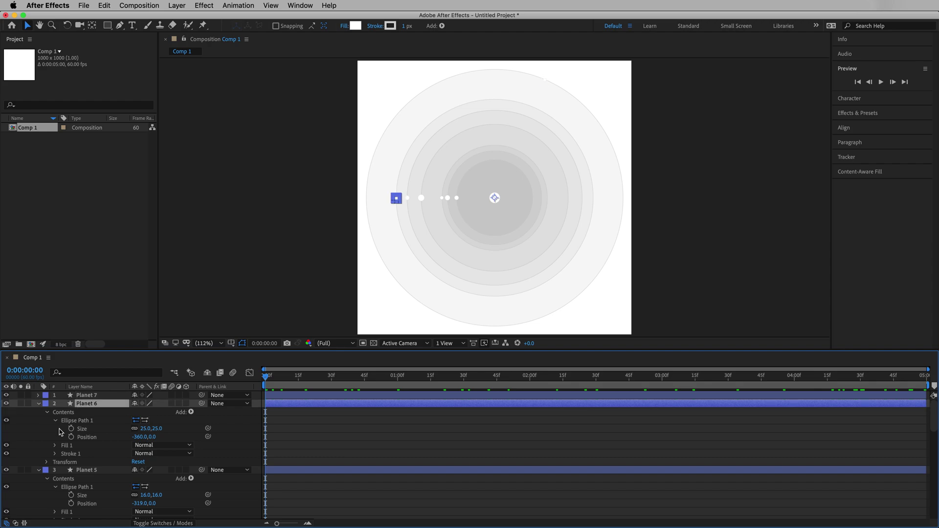
pyautogui.click(48, 462)
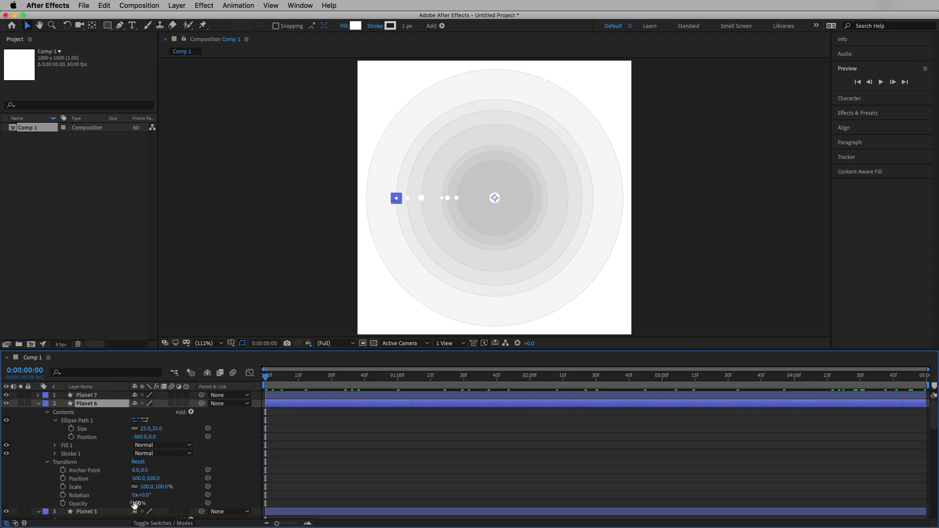
pyautogui.moveTo(145, 497); pyautogui.dragTo(96, 498)
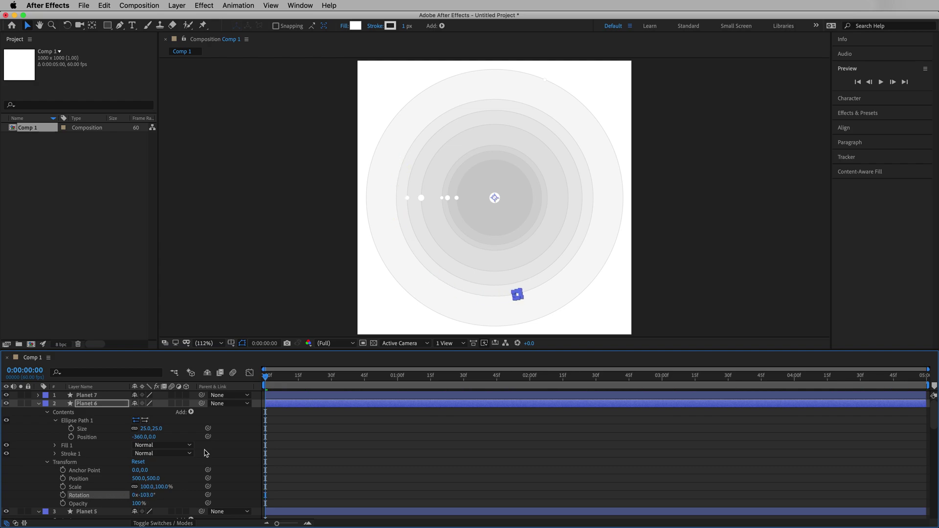
pyautogui.click(64, 495)
pyautogui.moveTo(341, 377); pyautogui.dragTo(924, 376)
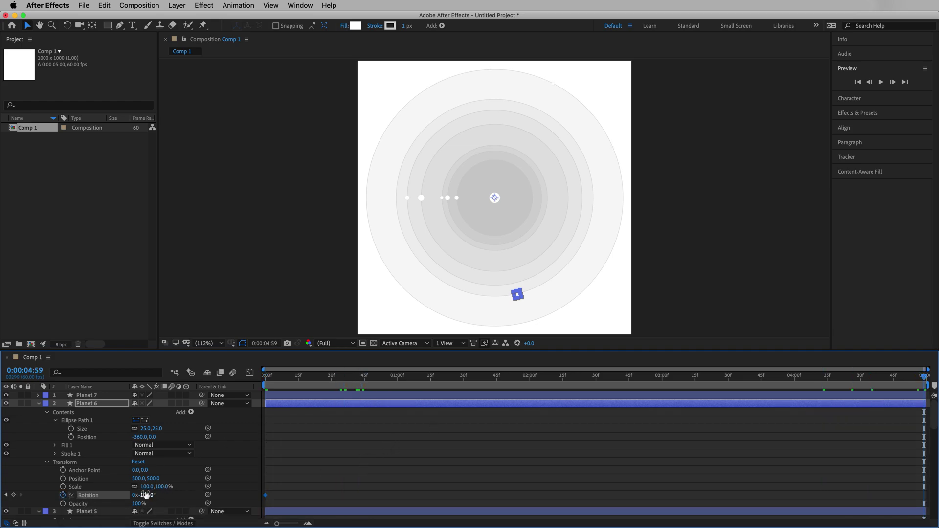
pyautogui.moveTo(146, 495); pyautogui.dragTo(260, 488)
pyautogui.moveTo(915, 380); pyautogui.dragTo(324, 379)
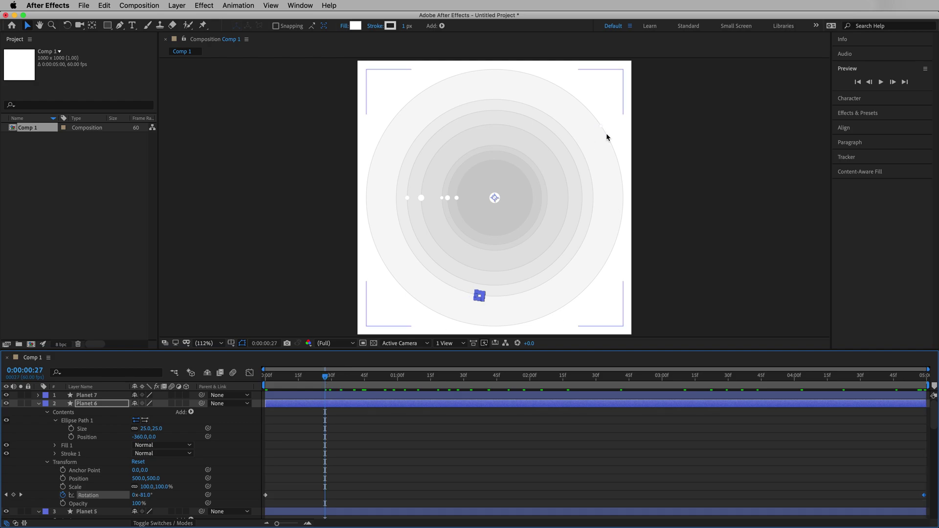
pyautogui.press('space')
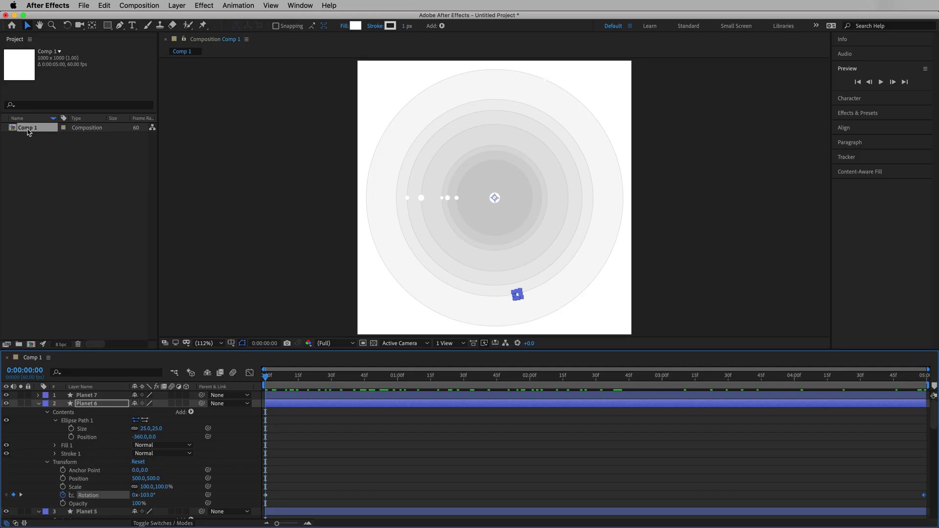
# - Set Comp 1's background colour to black (000000) in Composition Settings
pyautogui.rightClick(29, 129)
pyautogui.click(35, 139)
pyautogui.click(395, 333)
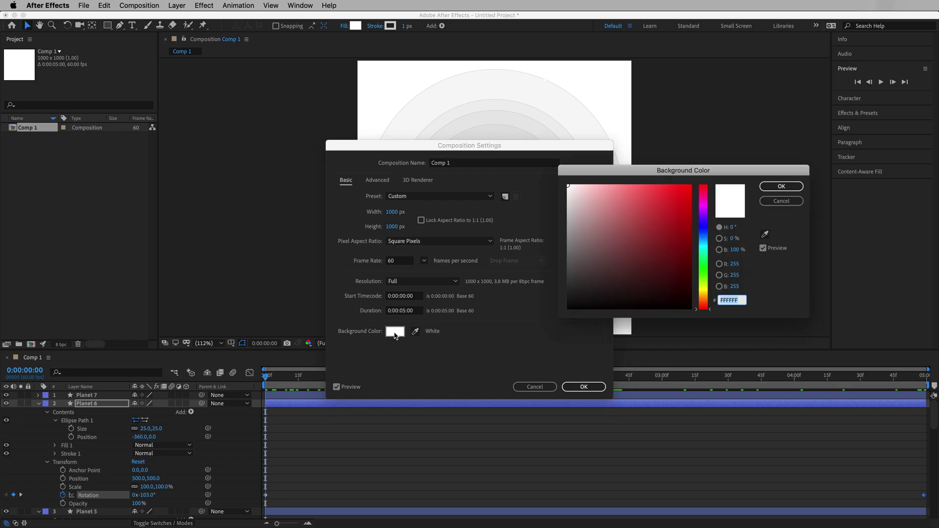
pyautogui.write('000000')
pyautogui.press('Tab')
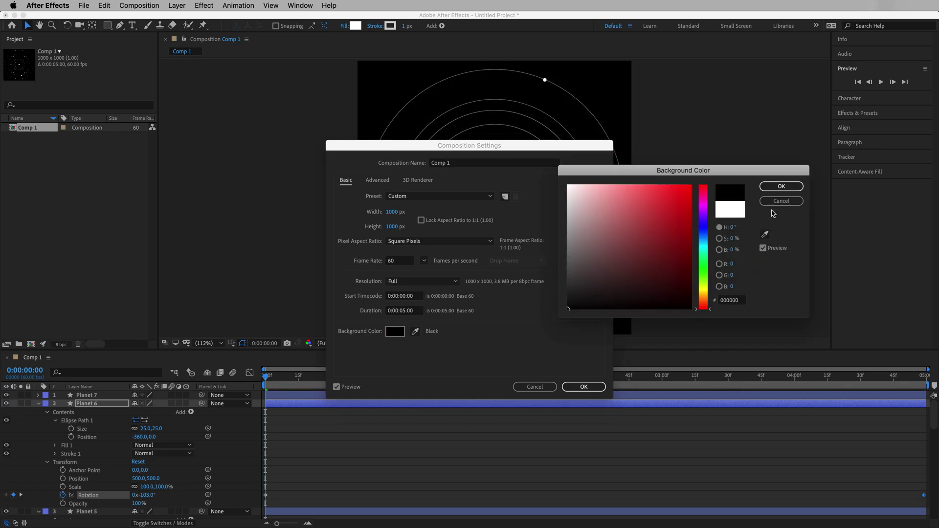
pyautogui.click(782, 186)
pyautogui.click(585, 387)
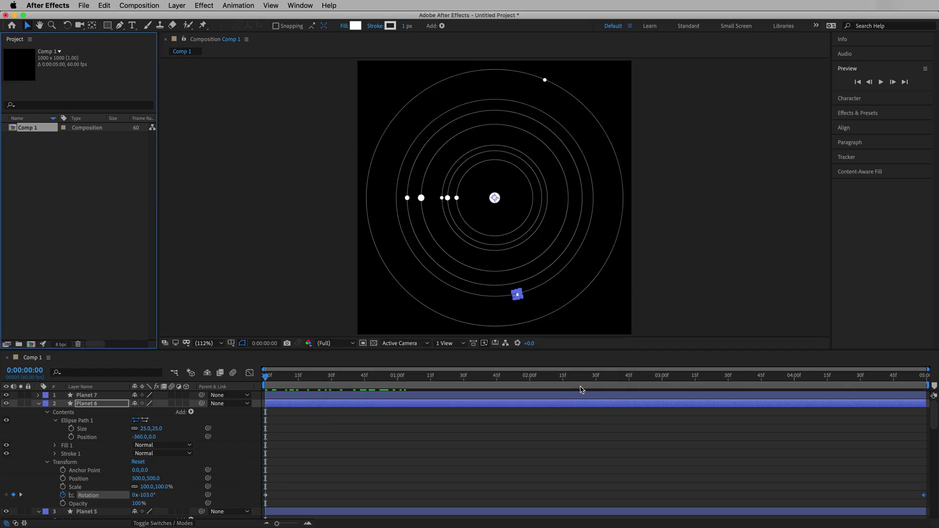
pyautogui.click(277, 292)
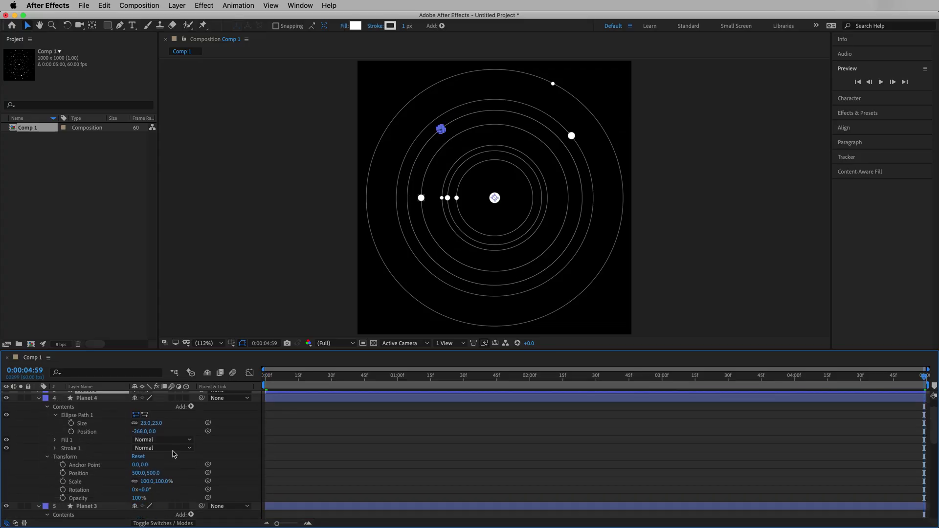
# - Jump to the last frame, then play and stop a preview of the seven orbiting planets
pyautogui.hotkey('ctrl', 'Down')
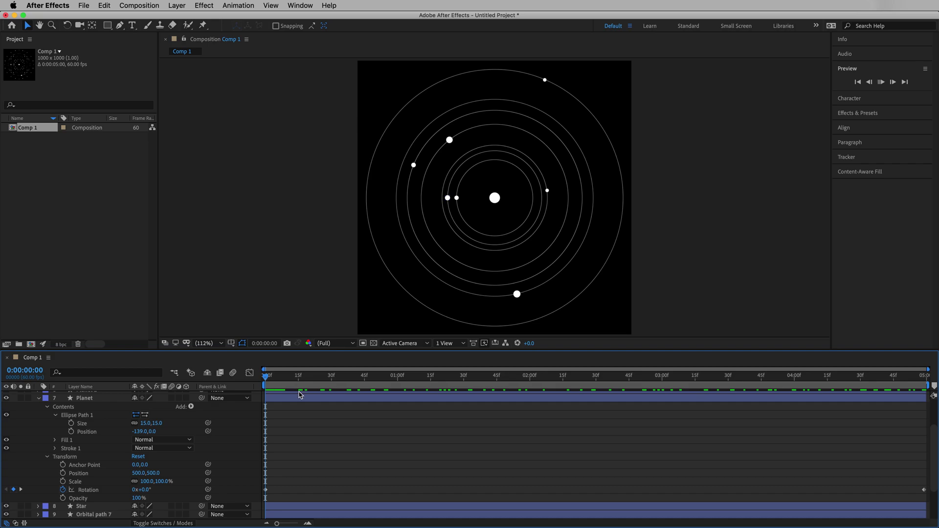
pyautogui.press('space')
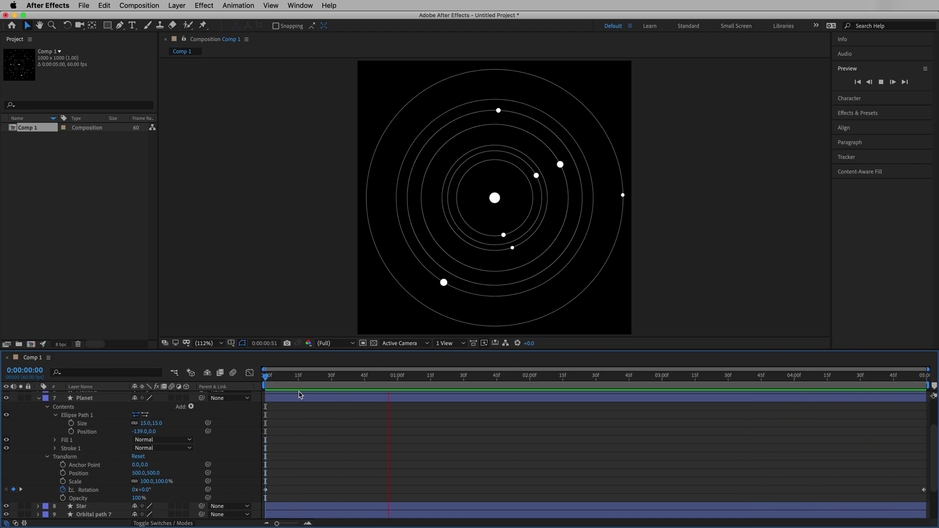
pyautogui.press('space')
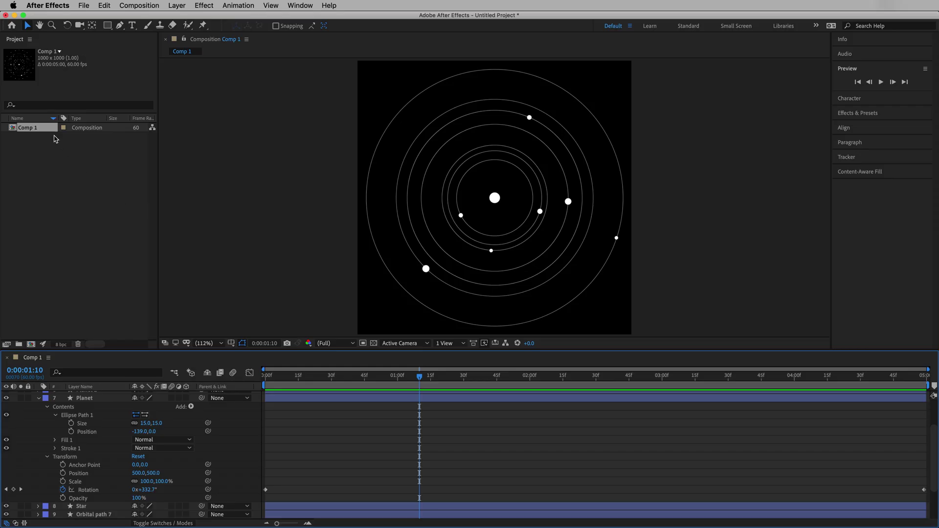
# - Set Comp 1's background colour to white (FFFFFF) in Composition Settings
pyautogui.rightClick(56, 128)
pyautogui.click(58, 134)
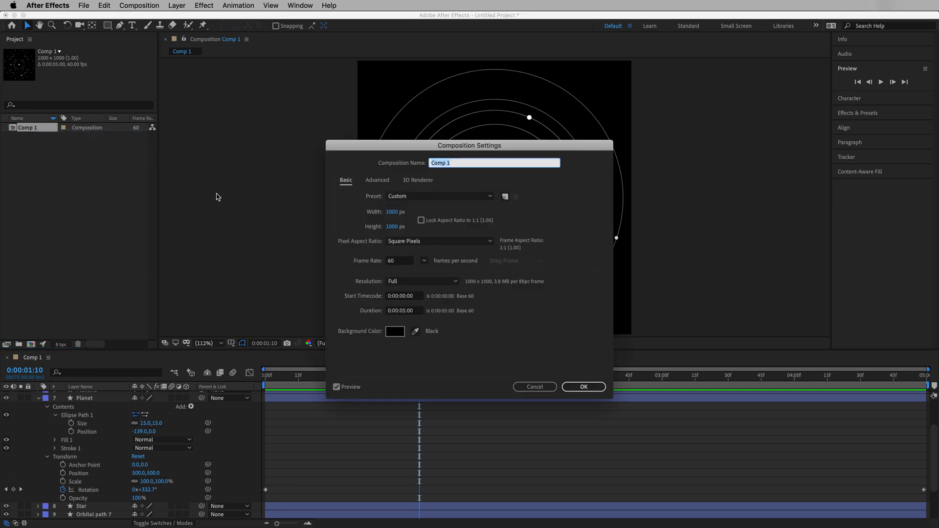
pyautogui.click(396, 331)
pyautogui.moveTo(577, 198); pyautogui.dragTo(549, 157)
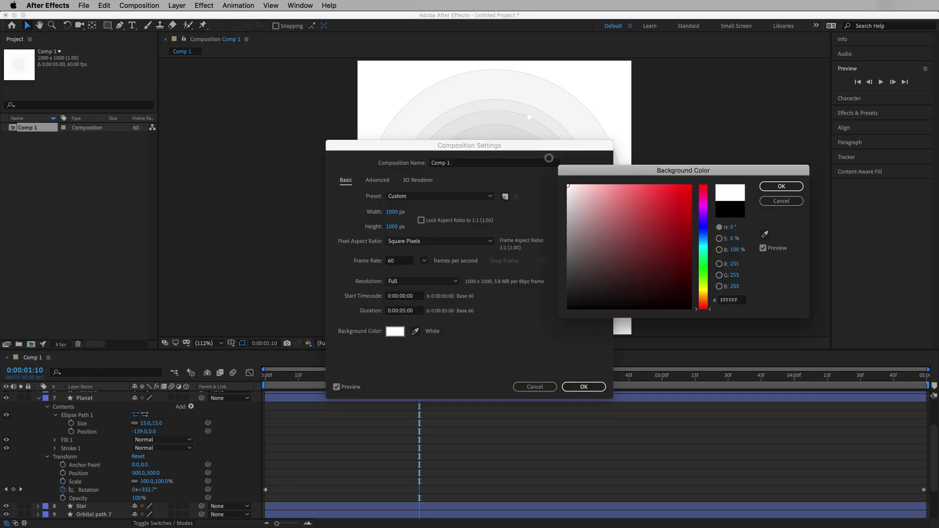
pyautogui.click(781, 186)
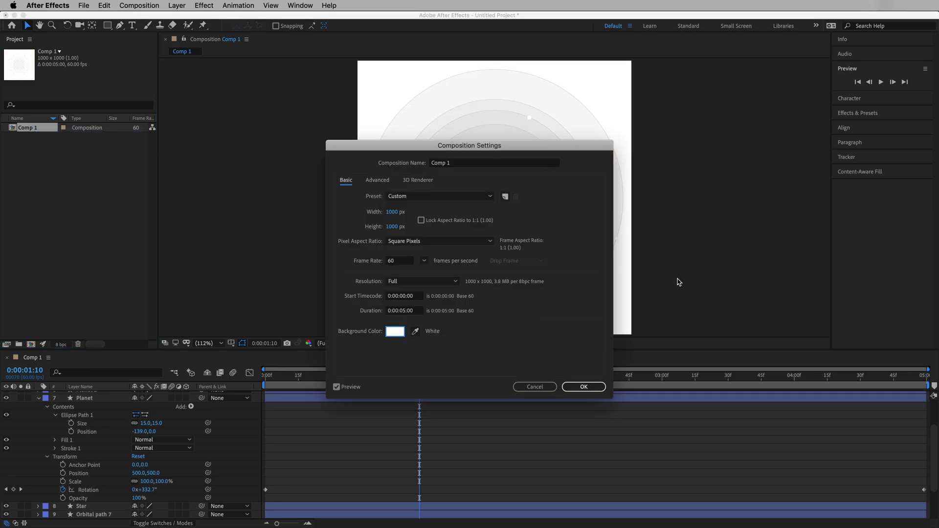
pyautogui.click(584, 387)
pyautogui.click(397, 379)
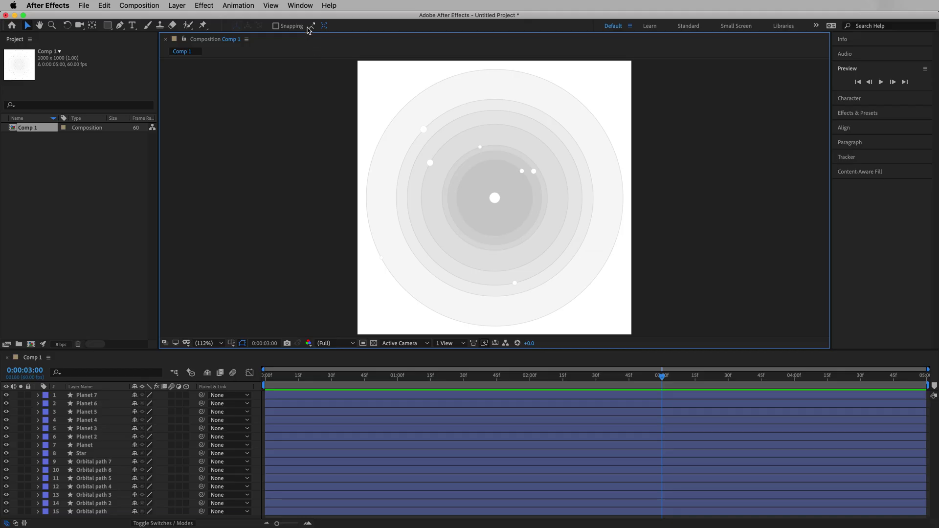
# - Render Comp 1 with Bodymovin to Star system.json on the Desktop
pyautogui.click(301, 6)
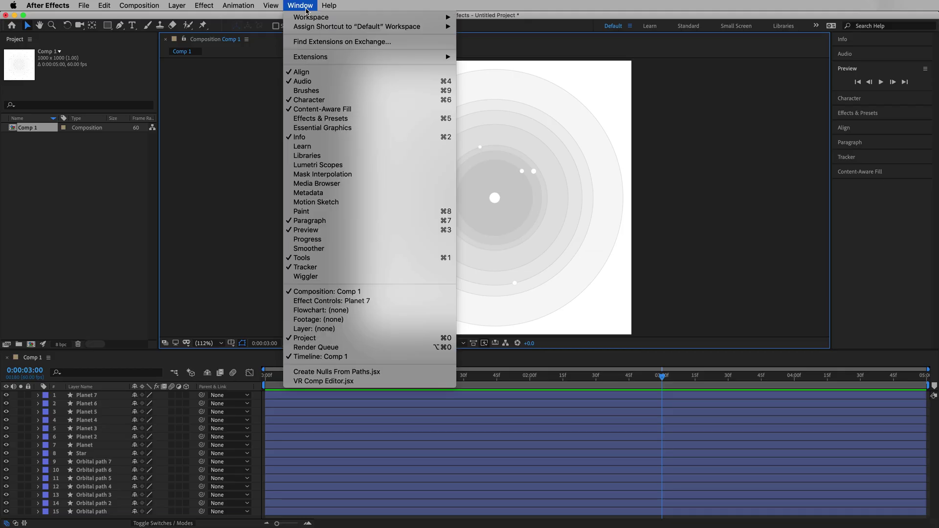
pyautogui.moveTo(349, 61)
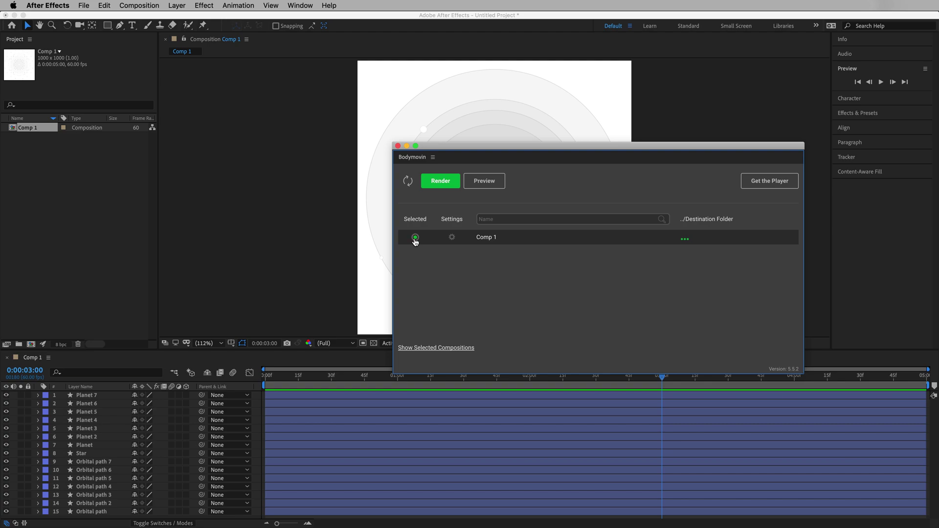
pyautogui.click(685, 241)
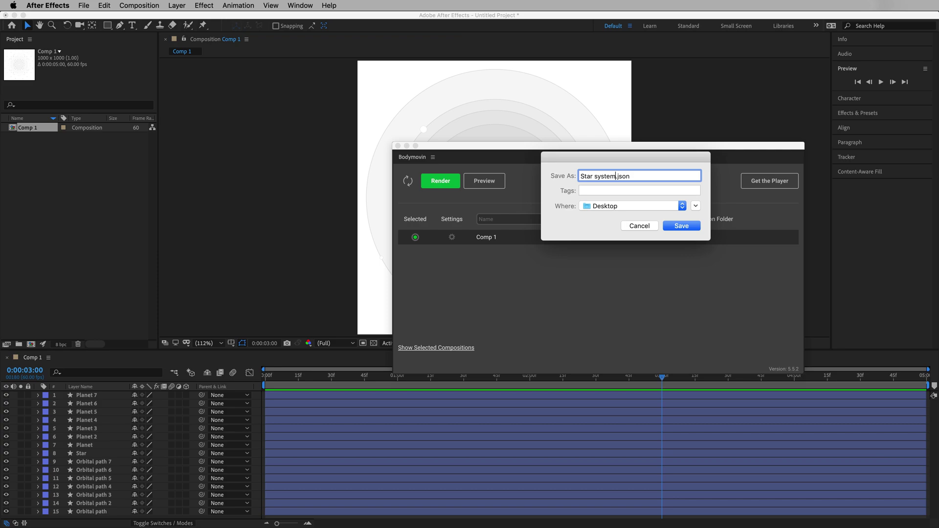
pyautogui.click(665, 225)
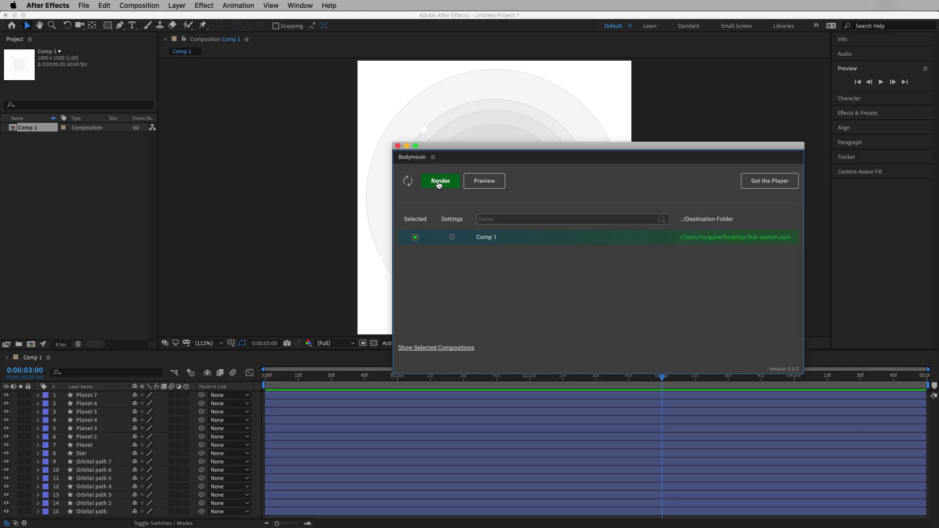
pyautogui.click(440, 182)
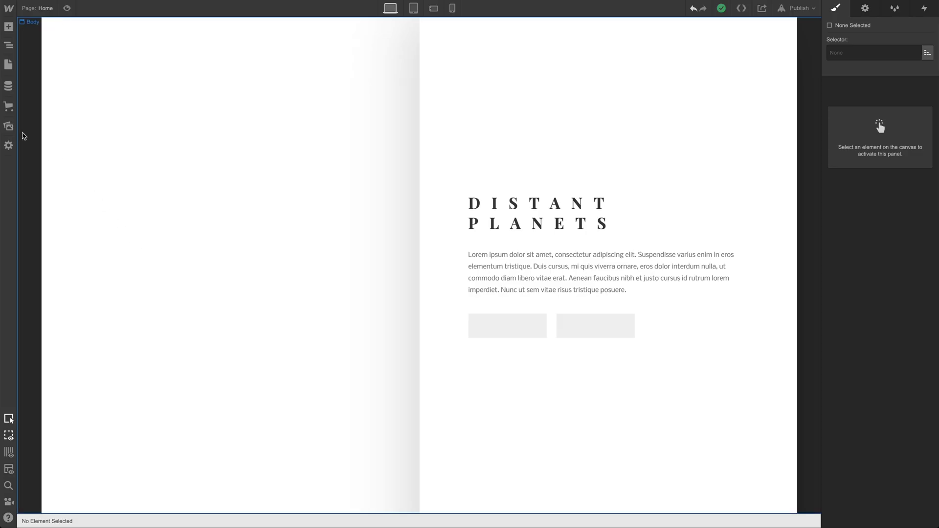
# - Upload Star system.json to the site assets and preview the page with the animation
pyautogui.click(8, 128)
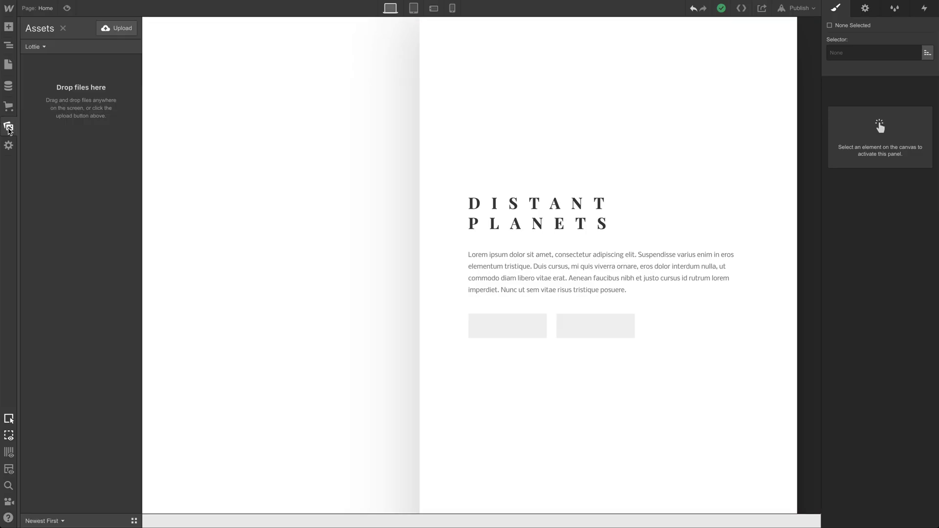
pyautogui.click(117, 31)
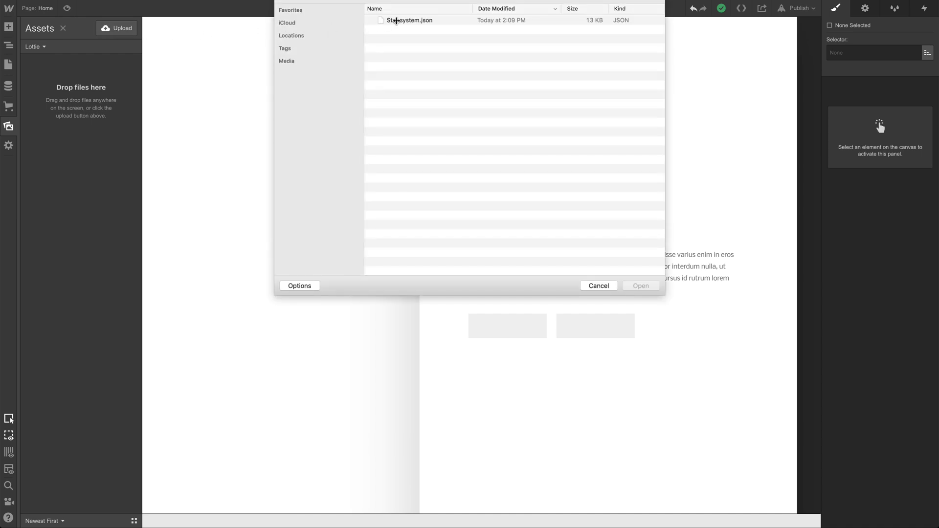
pyautogui.doubleClick(396, 20)
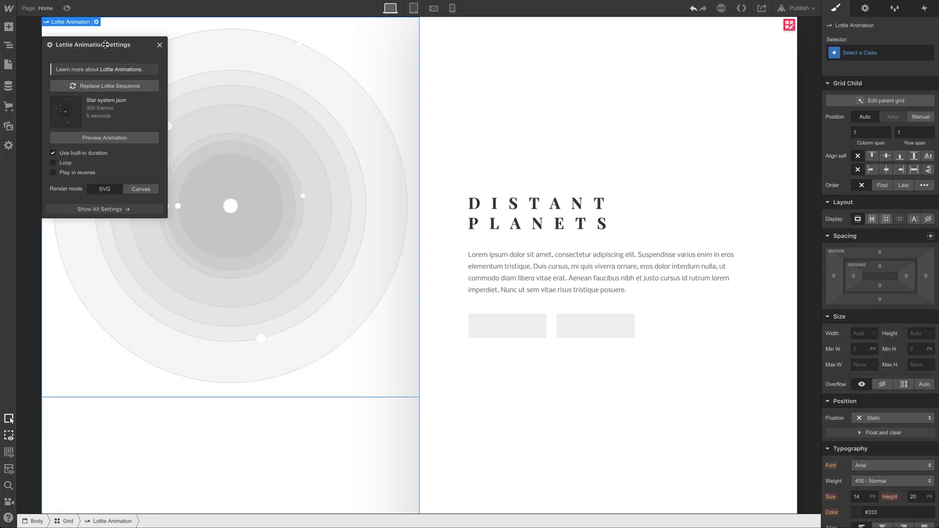
pyautogui.click(67, 8)
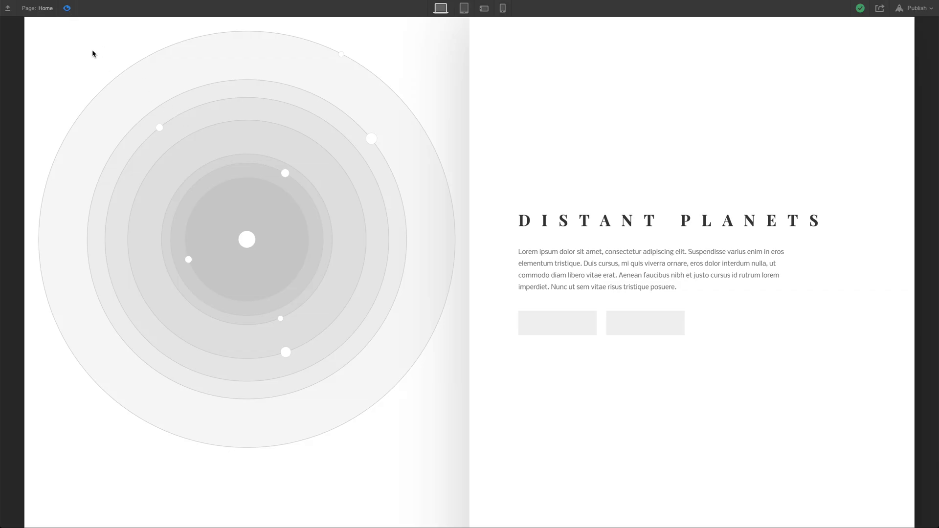
# - Leave preview and add a new Div Block into the page grid
pyautogui.click(68, 9)
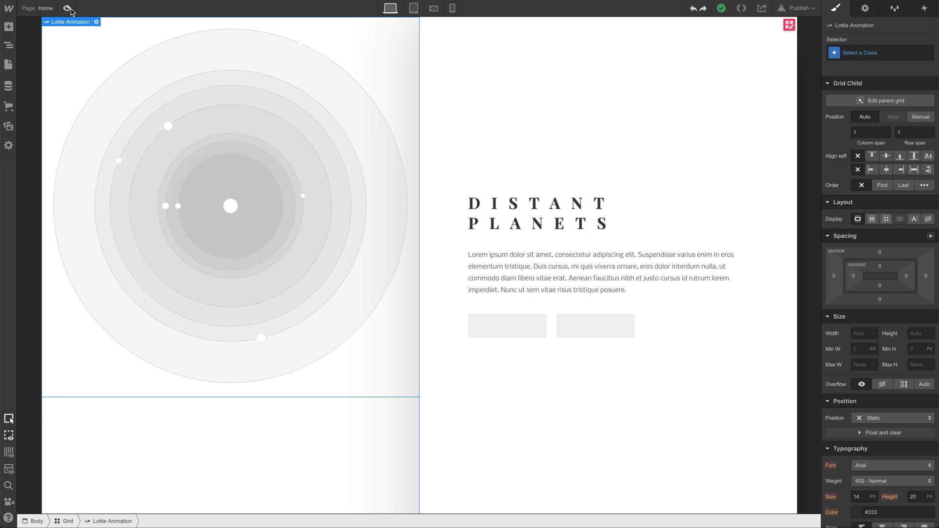
pyautogui.click(9, 28)
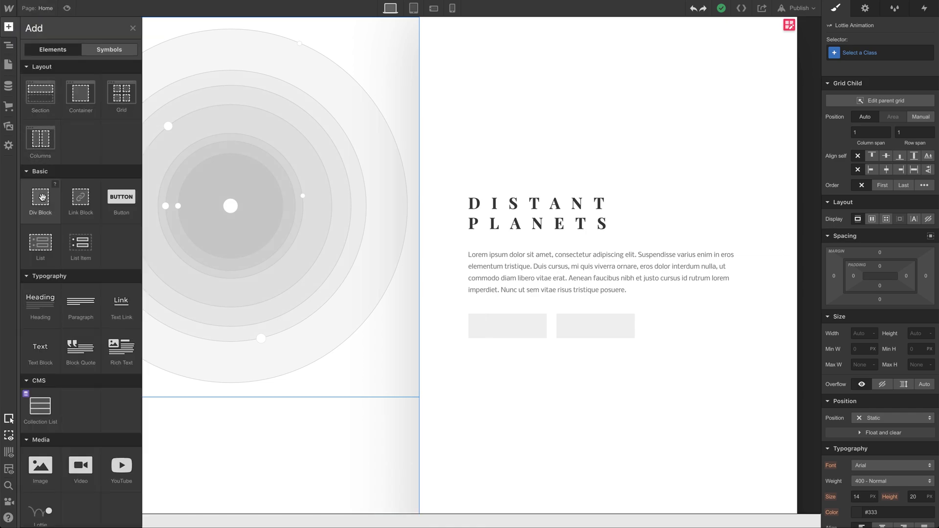
pyautogui.moveTo(44, 199); pyautogui.dragTo(205, 118)
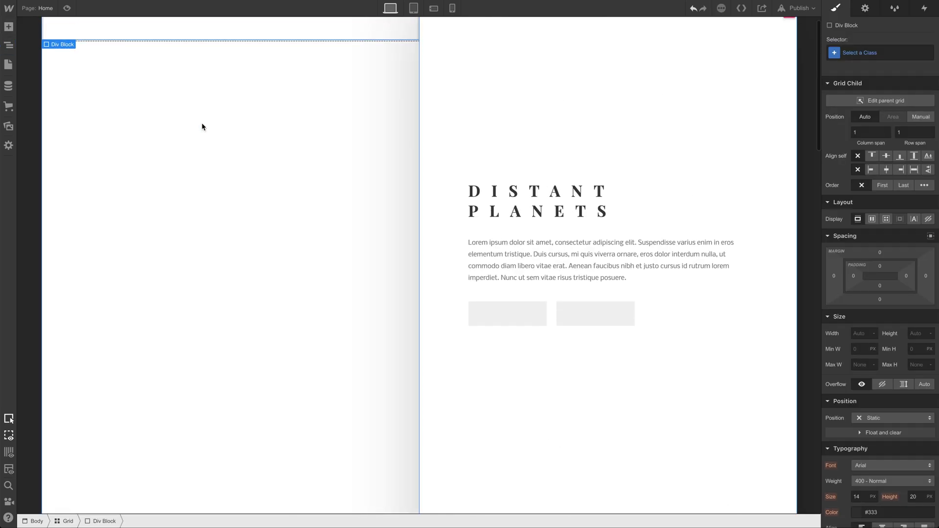
# - Nest the Lottie Animation inside the new Div Block and preview the result
pyautogui.click(10, 51)
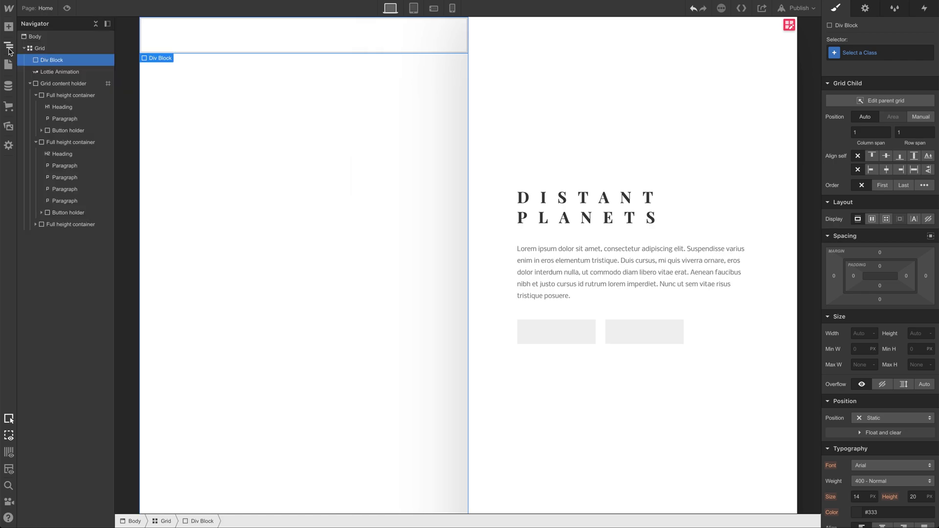
pyautogui.click(59, 72)
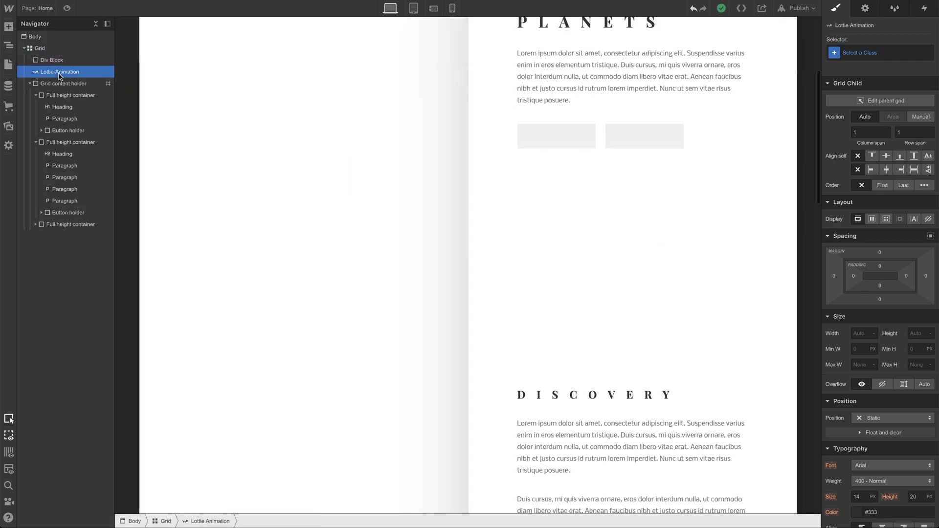
pyautogui.moveTo(54, 61); pyautogui.dragTo(55, 63)
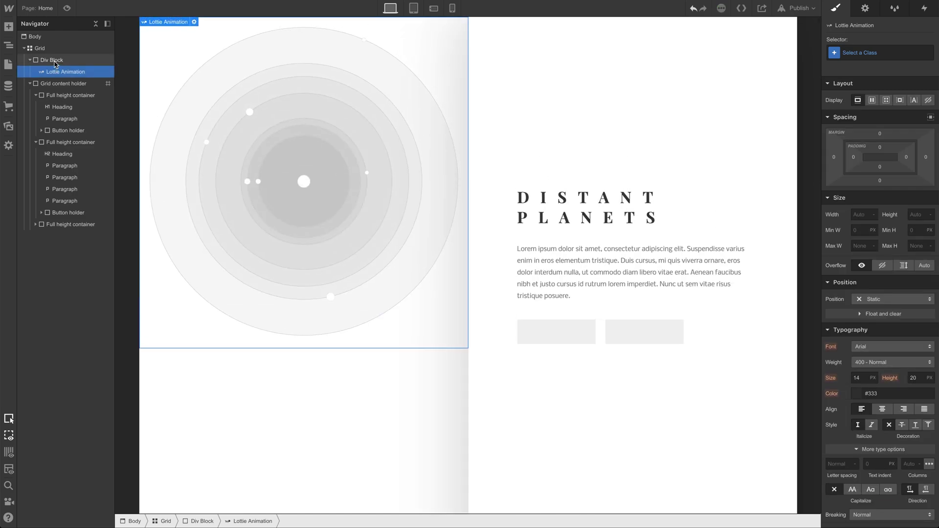
pyautogui.click(67, 8)
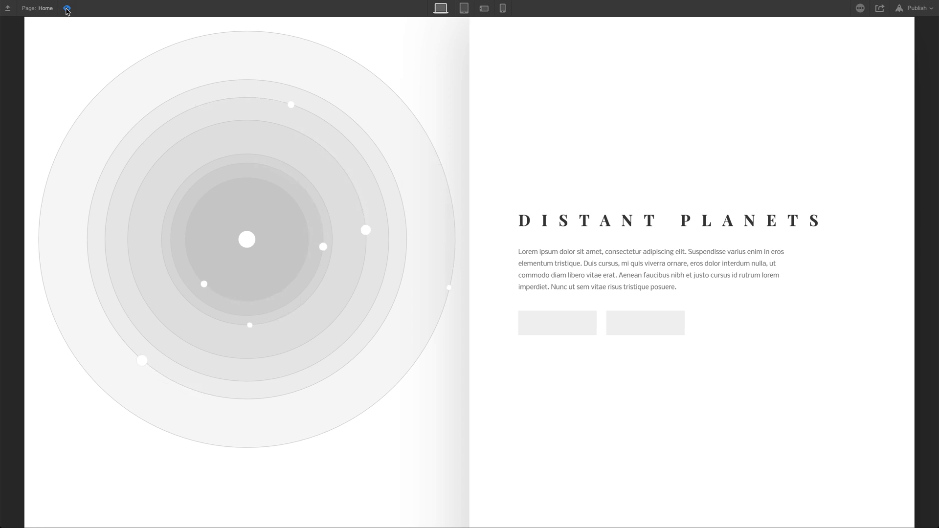
pyautogui.click(67, 8)
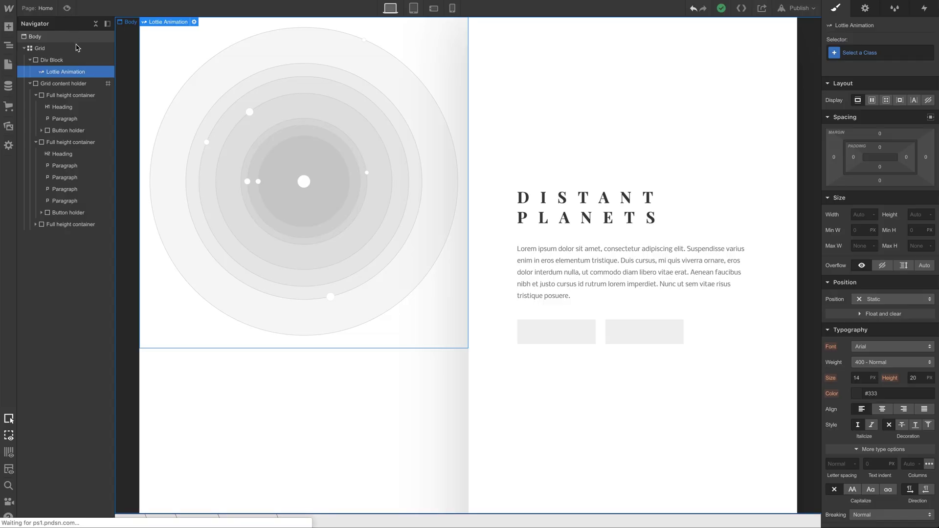
# - Give the wrapper Div Block 100vh height and flex display centred both ways
pyautogui.click(108, 64)
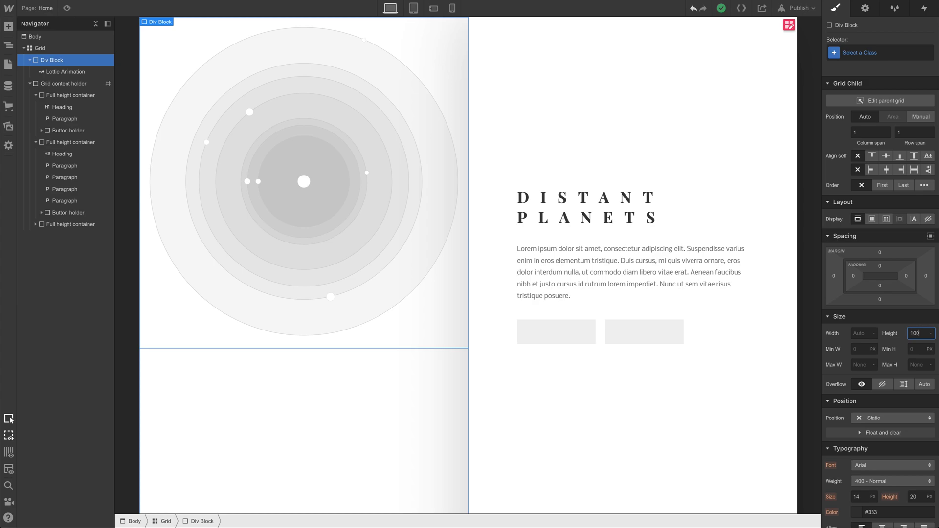
pyautogui.write('vh')
pyautogui.press('Return')
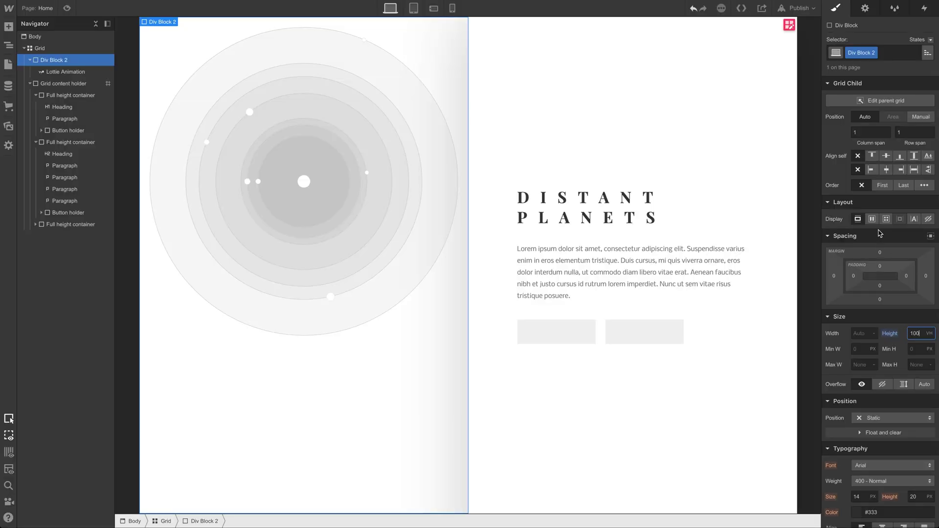
pyautogui.click(872, 219)
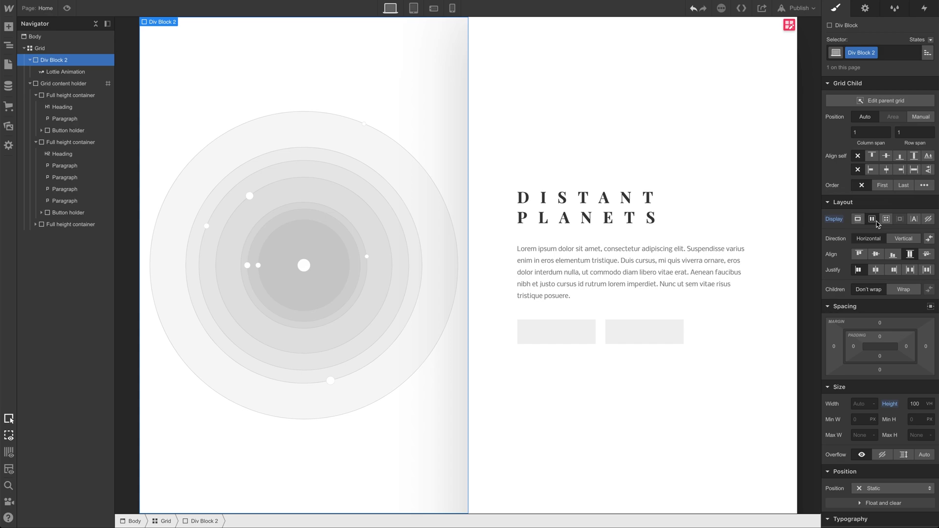
pyautogui.click(876, 254)
pyautogui.click(877, 270)
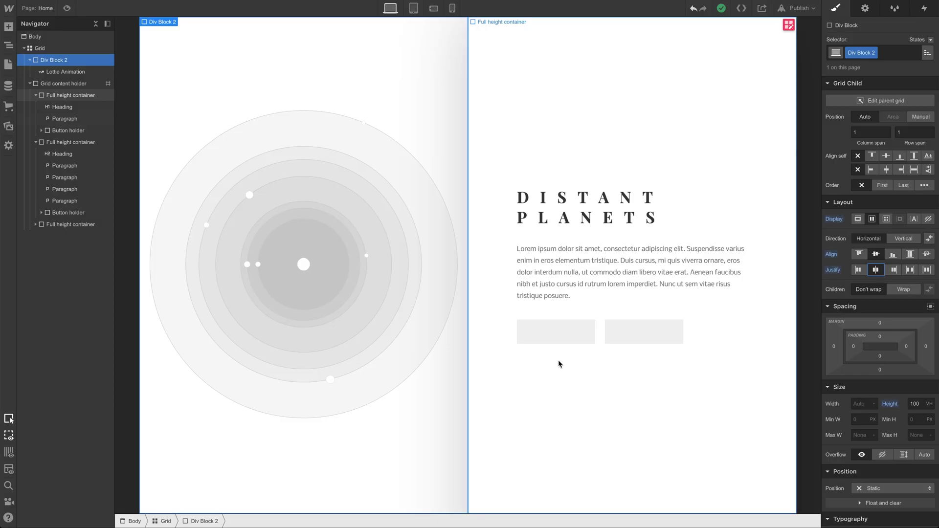
# - Set the wrapper's position to Sticky with a 0px top offset
pyautogui.scroll(-5, 559, 364)
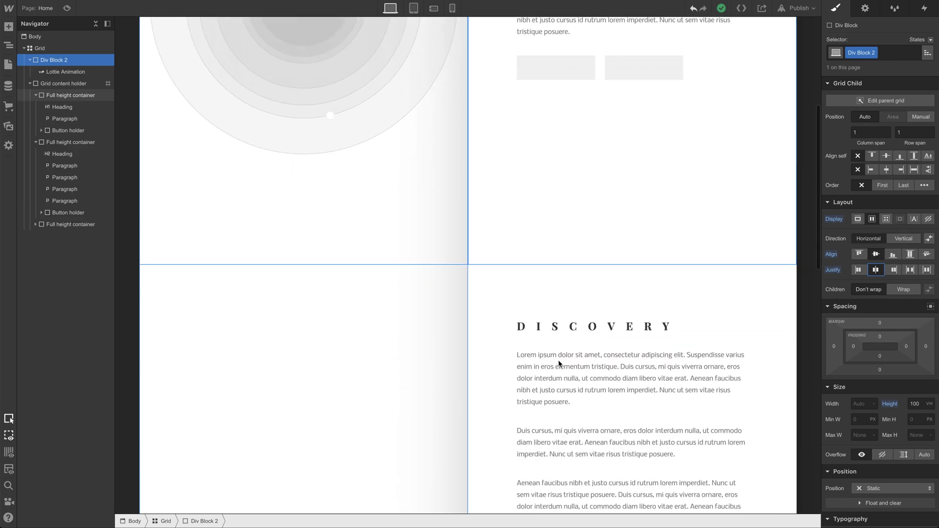
pyautogui.scroll(-11, 559, 364)
pyautogui.scroll(5, 559, 364)
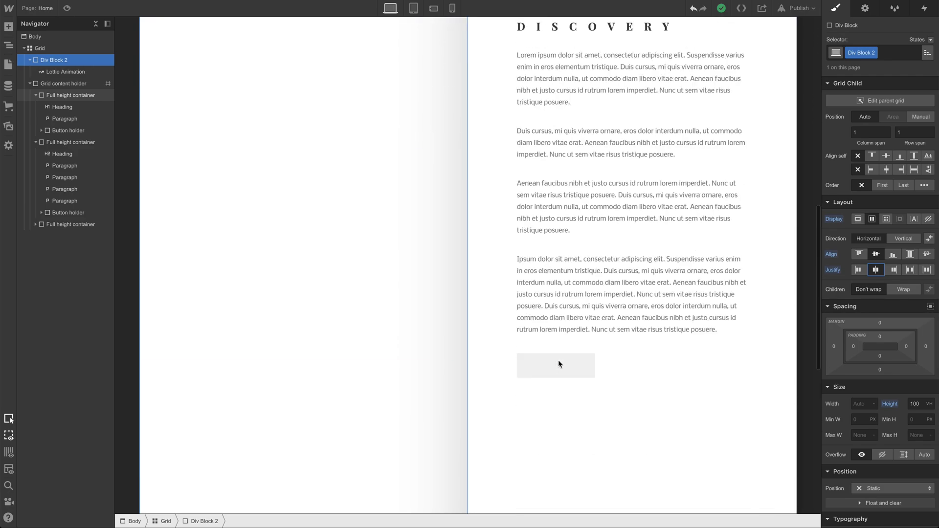
pyautogui.scroll(9, 560, 364)
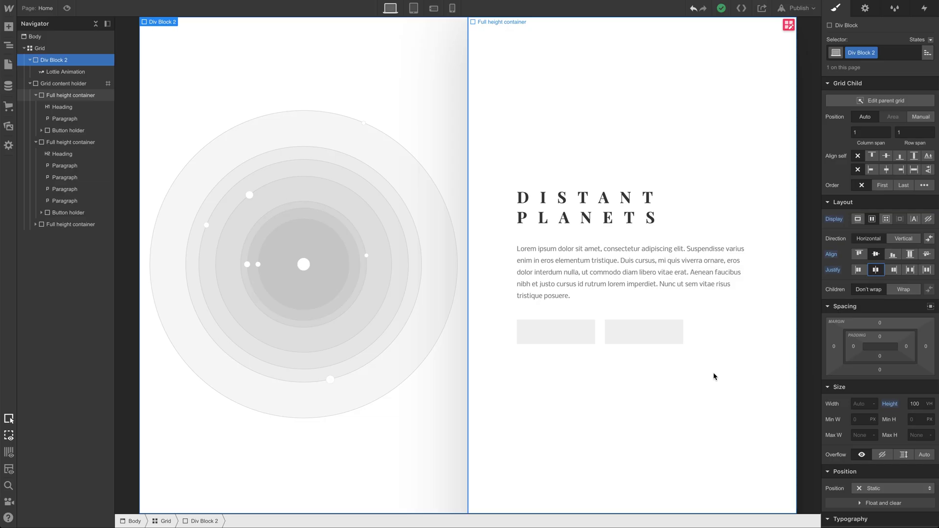
pyautogui.scroll(-3, 899, 422)
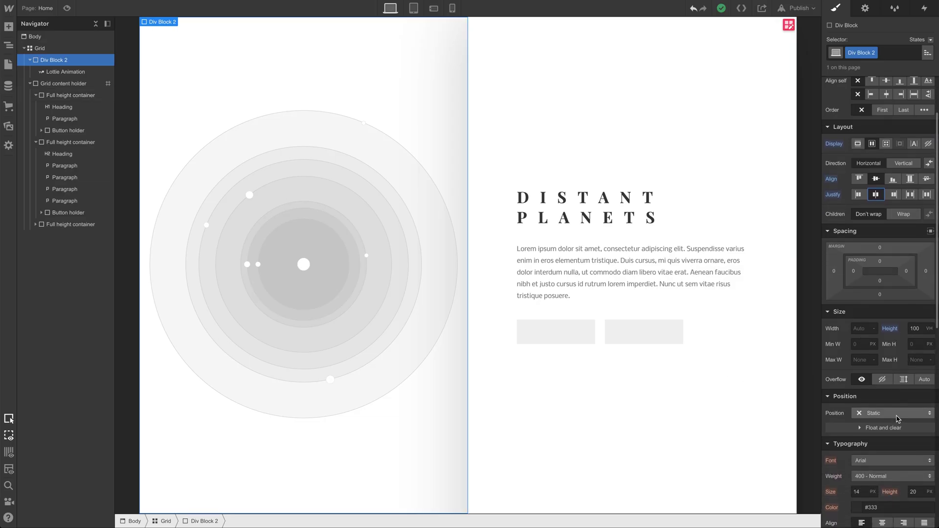
pyautogui.click(898, 419)
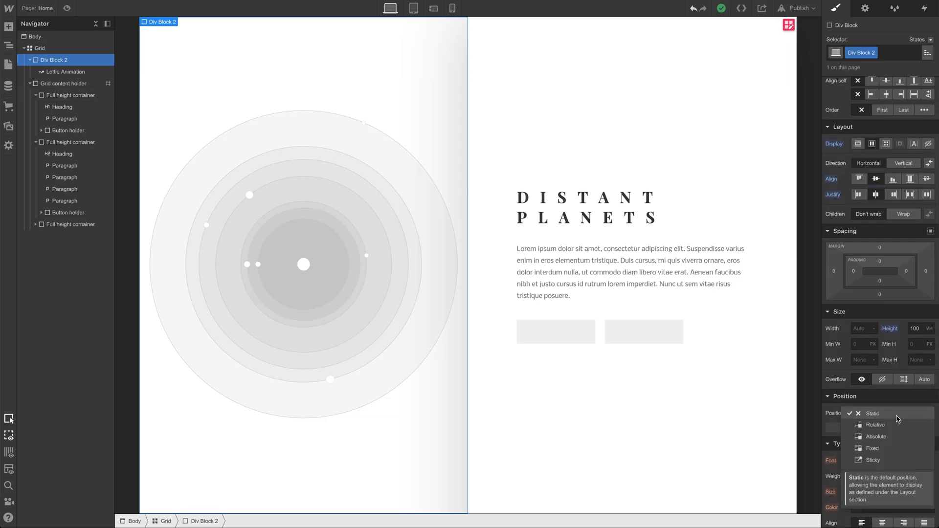
pyautogui.click(895, 462)
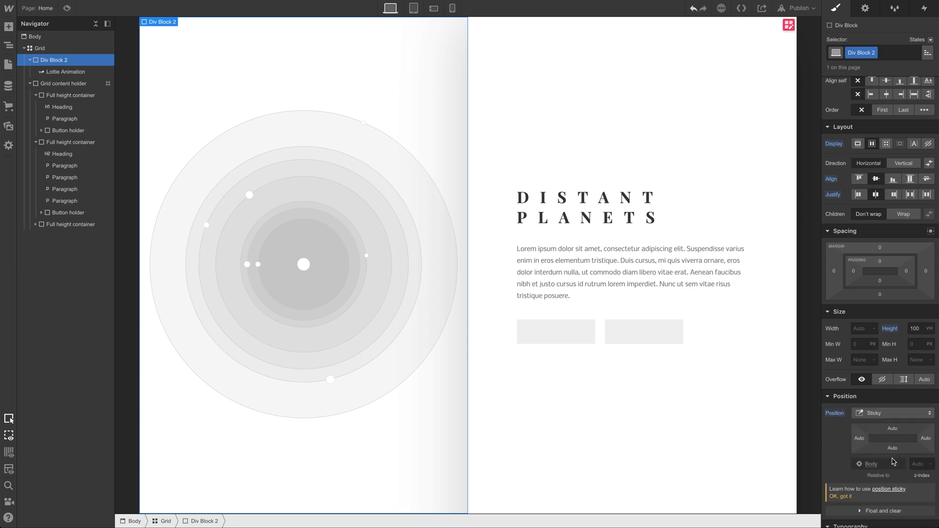
pyautogui.click(893, 429)
pyautogui.click(873, 462)
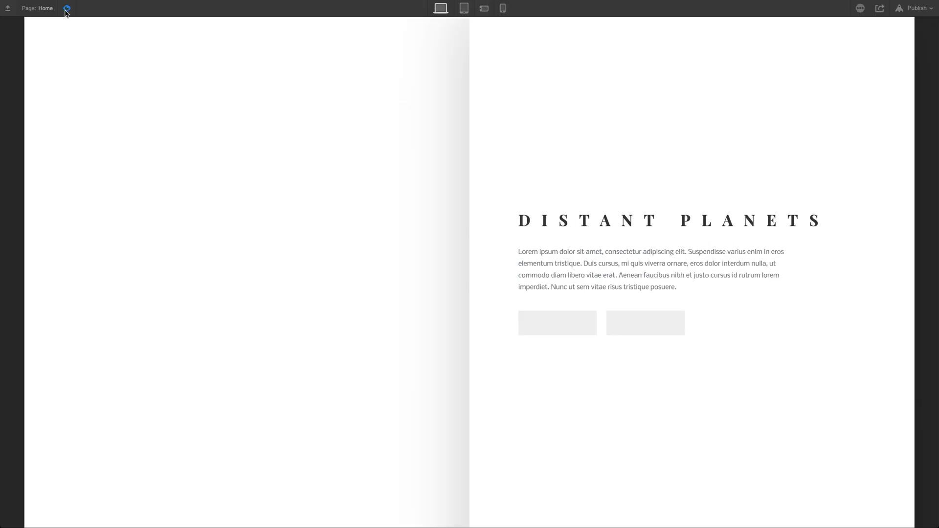
# - Scroll the preview down and back up to check the orbit wrapper stays sticky
pyautogui.scroll(-10, 340, 193)
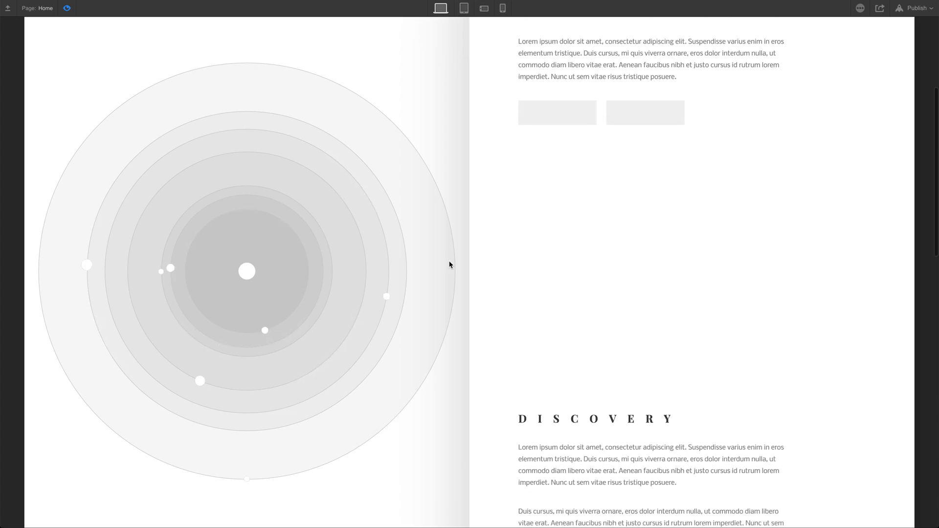
pyautogui.scroll(10, 469, 277)
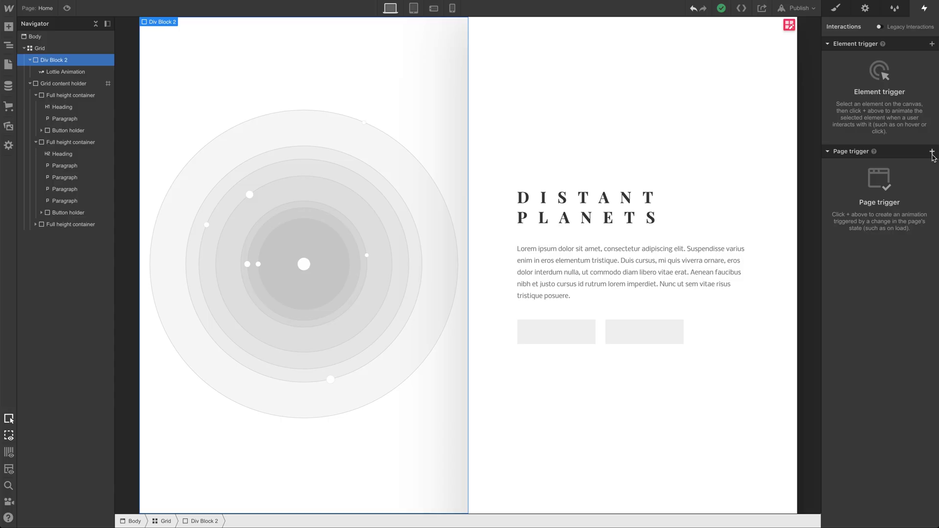
# - Add a 'While page is scrolling' trigger with a new scroll animation targeting the Lottie Animation
pyautogui.click(932, 153)
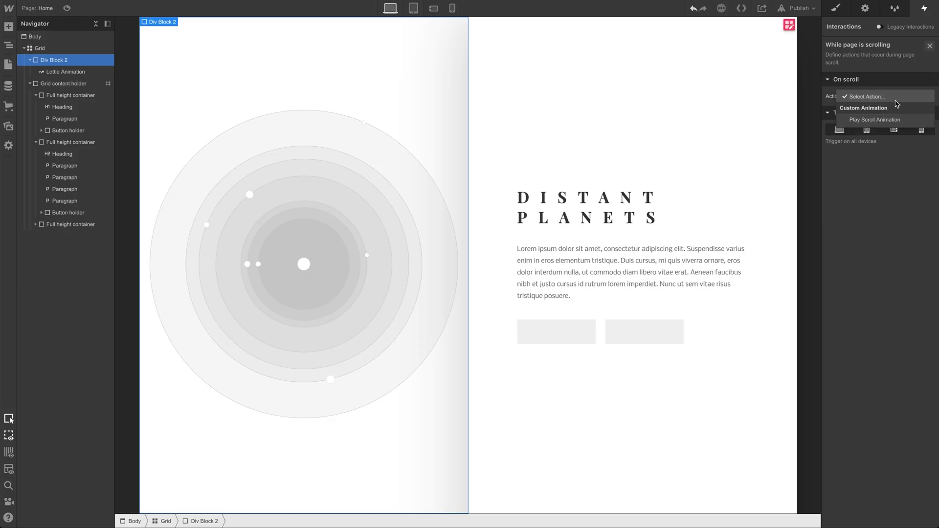
pyautogui.click(875, 119)
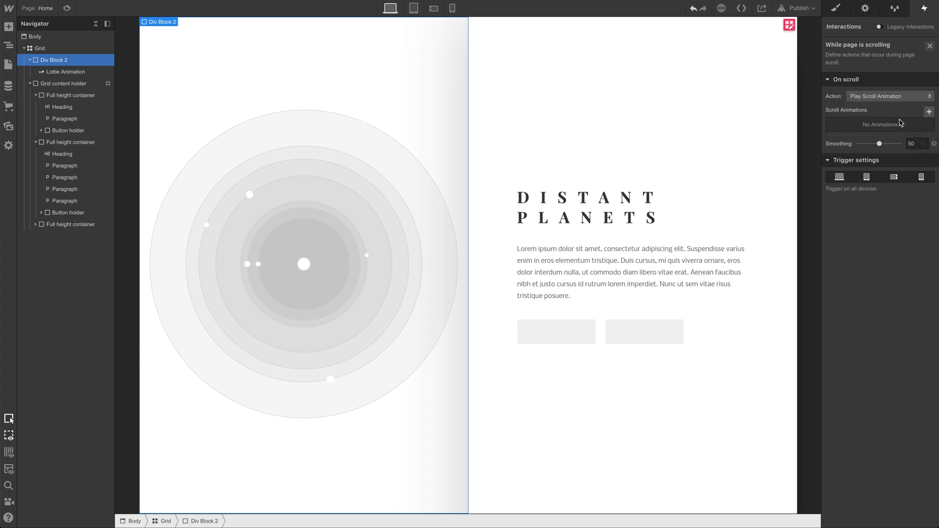
pyautogui.click(929, 118)
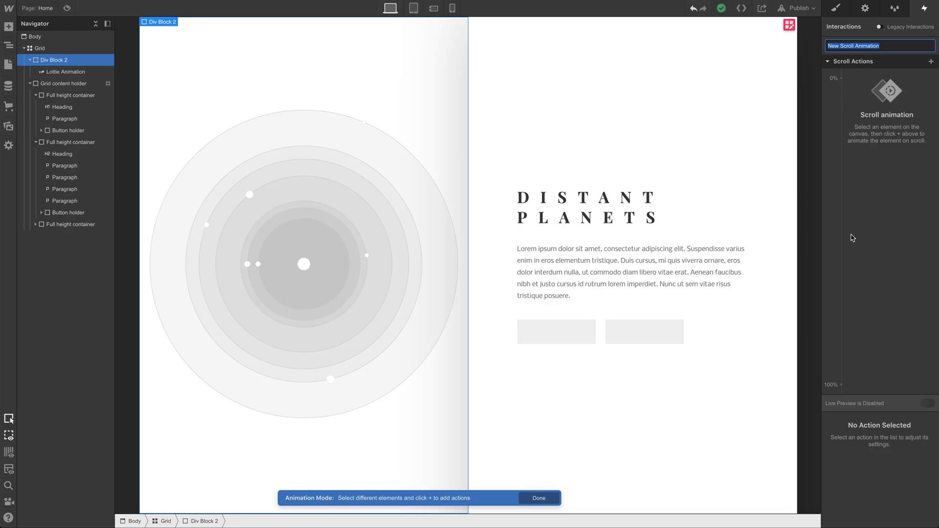
pyautogui.moveTo(842, 385)
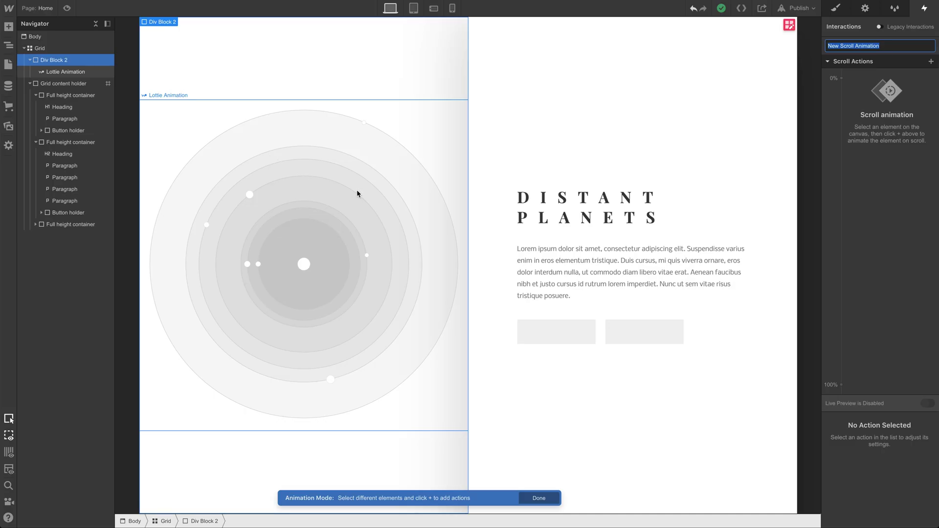
pyautogui.click(365, 197)
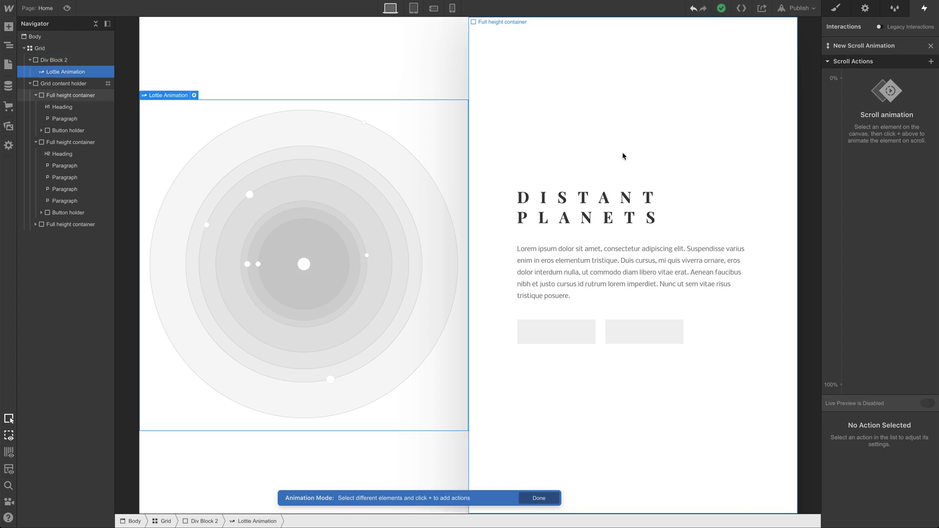
# - Add a Lottie action and set the 100% scroll keyframe to 99%
pyautogui.click(842, 79)
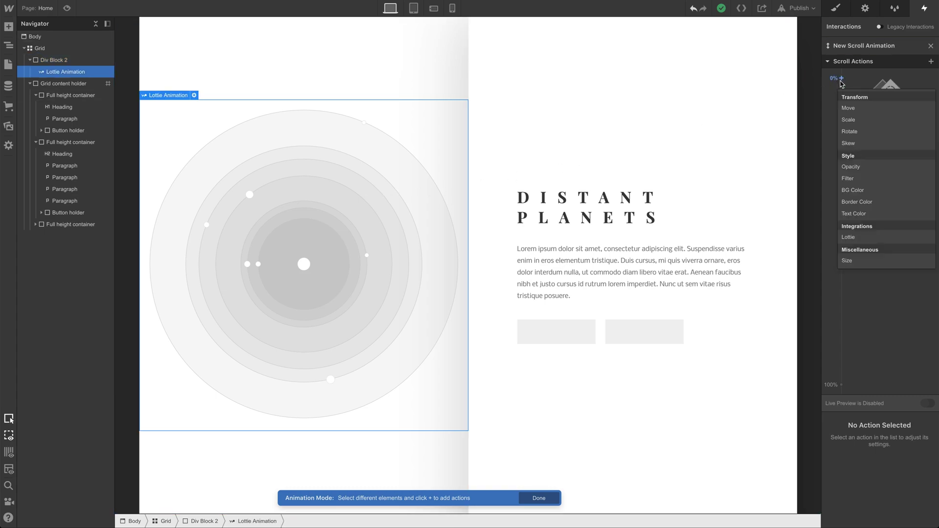
pyautogui.click(872, 239)
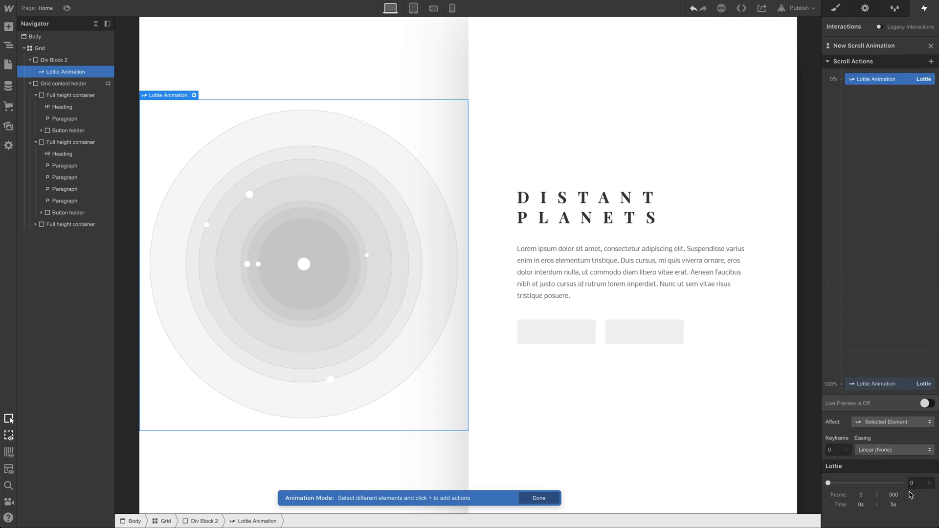
pyautogui.click(895, 386)
pyautogui.moveTo(830, 484); pyautogui.dragTo(901, 483)
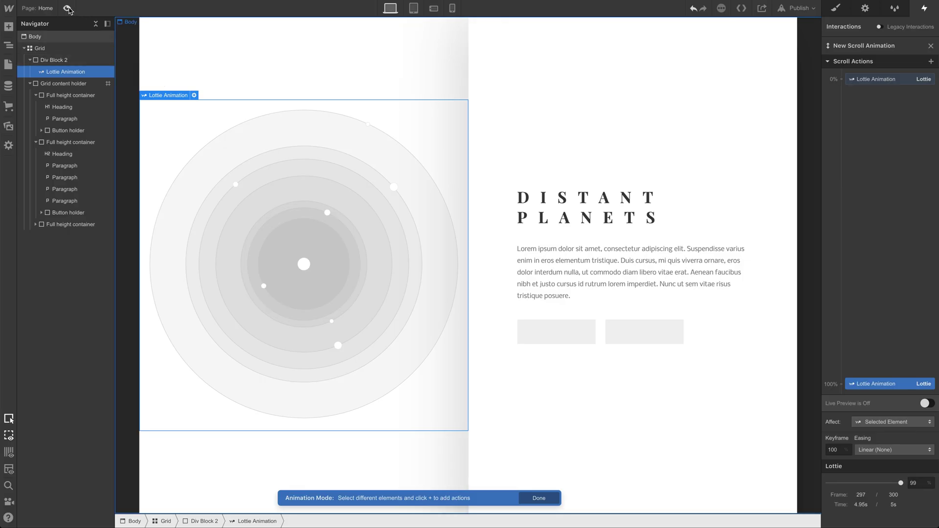
# - Preview the page and scroll down to Discovery to watch the orbits advance
pyautogui.click(68, 9)
pyautogui.scroll(-8, 711, 243)
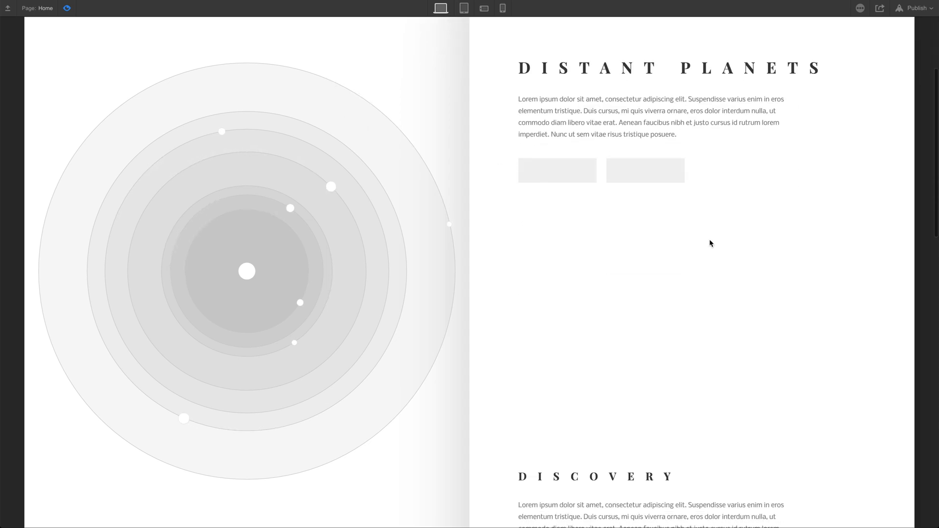
pyautogui.scroll(-5, 710, 244)
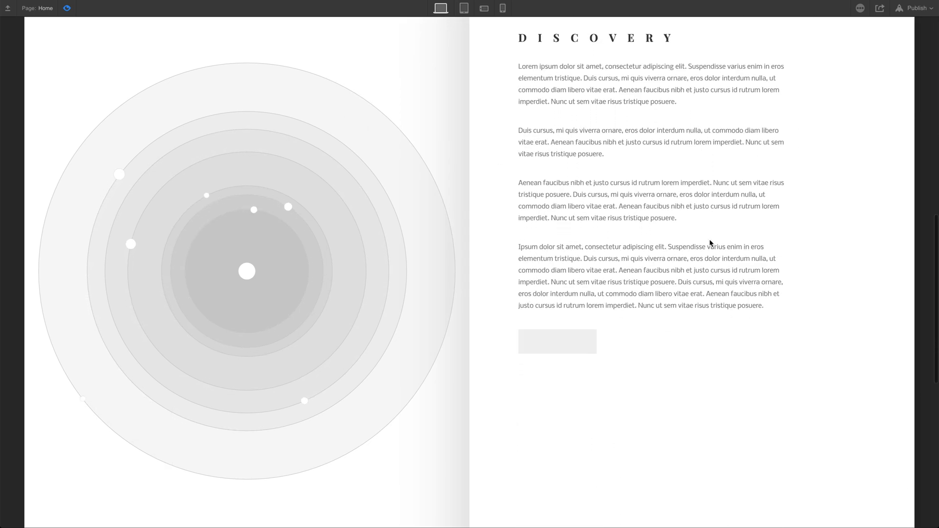